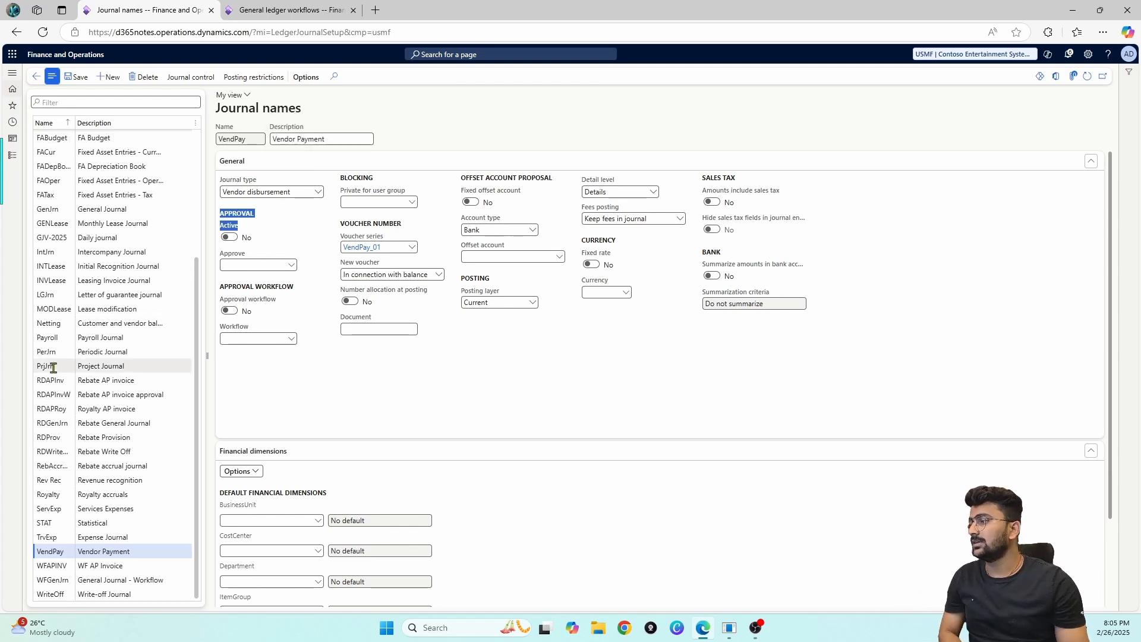
Step: Open the GJV-2025 Daily journal and clear its assigned workflow 000131
{"action": "scroll", "coordinate": [69, 338], "scroll_direction": "up", "scroll_amount": 4}
{"action": "left_click", "coordinate": [66, 407]}
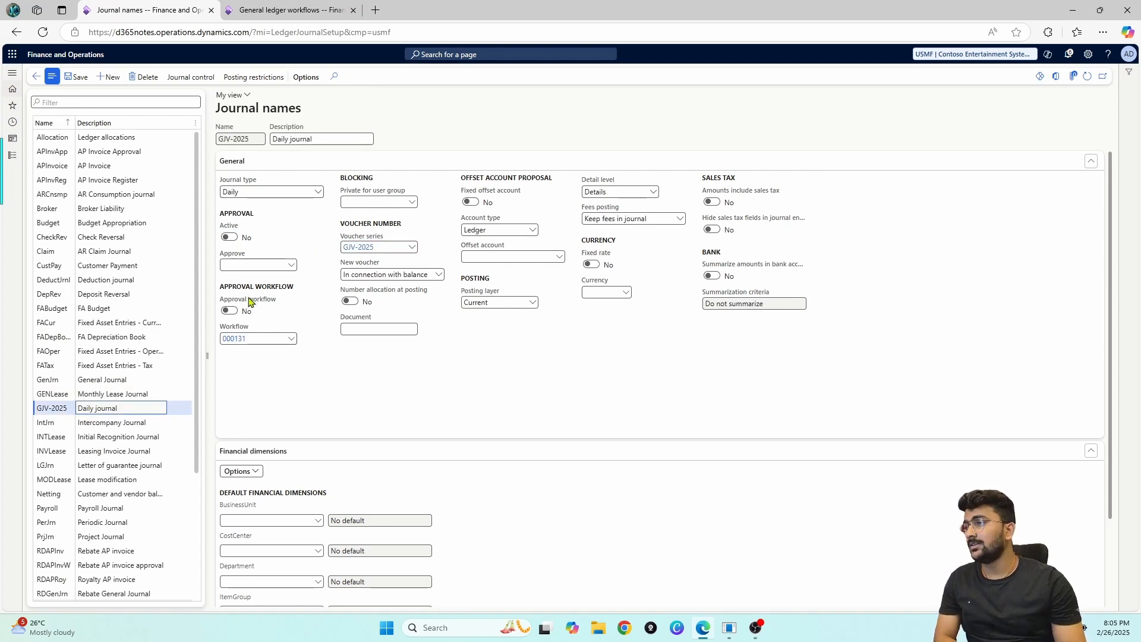
{"action": "left_click_drag", "start_coordinate": [256, 179], "coordinate": [220, 185]}
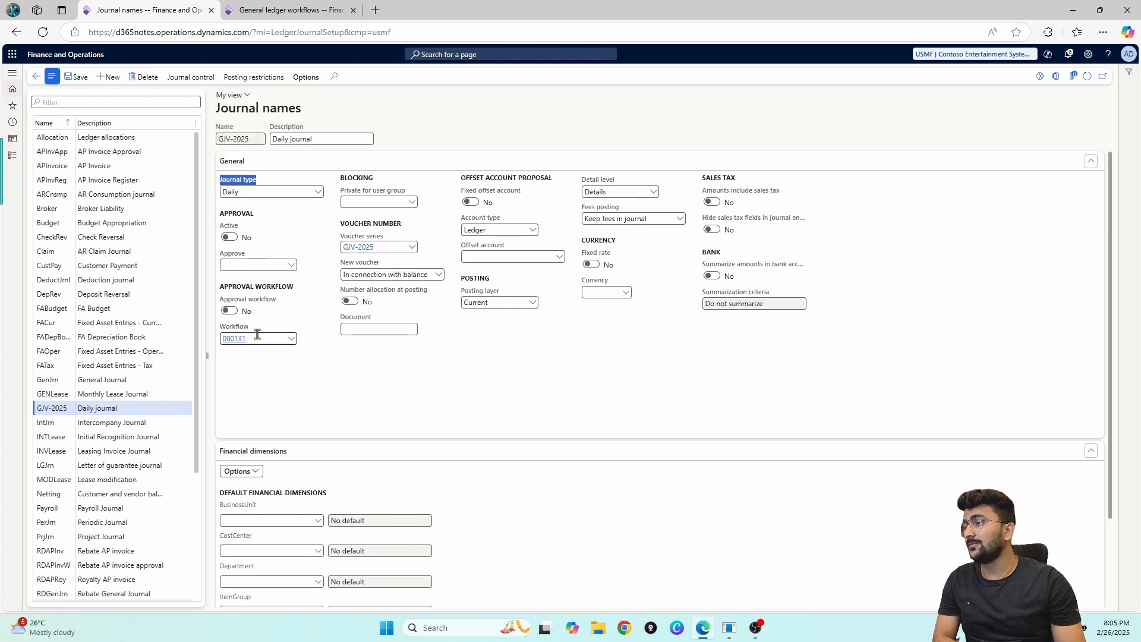
{"action": "left_click_drag", "start_coordinate": [247, 339], "coordinate": [211, 344]}
{"action": "key", "text": "BackSpace"}
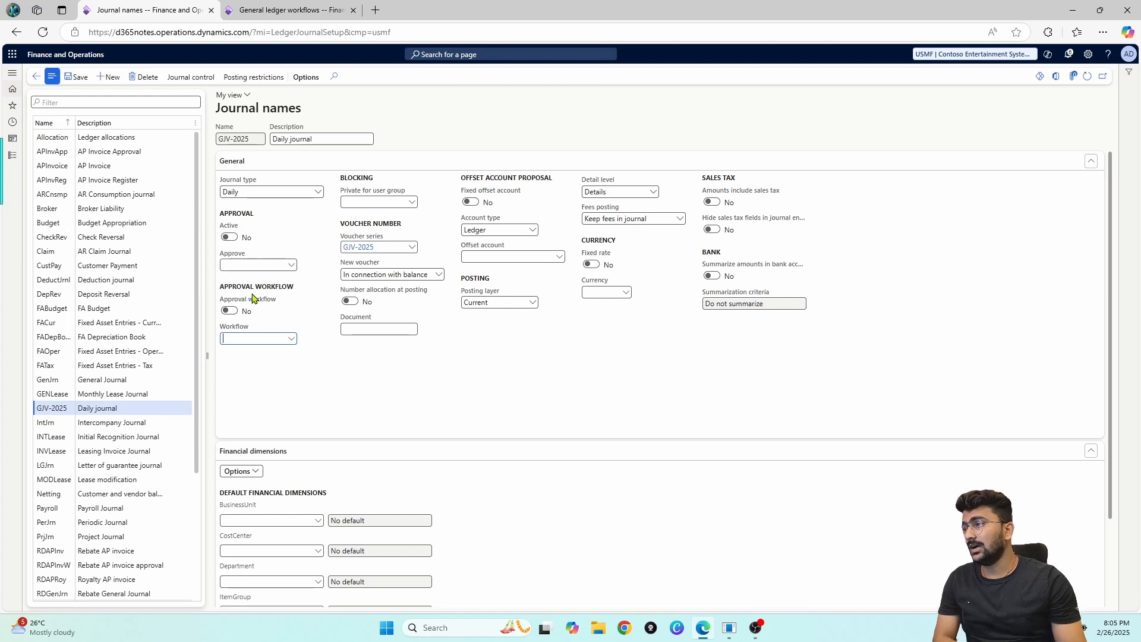
Step: Set Approval workflow to Yes for GJV-2025, leaving the Workflow field empty
{"action": "left_click", "coordinate": [229, 310]}
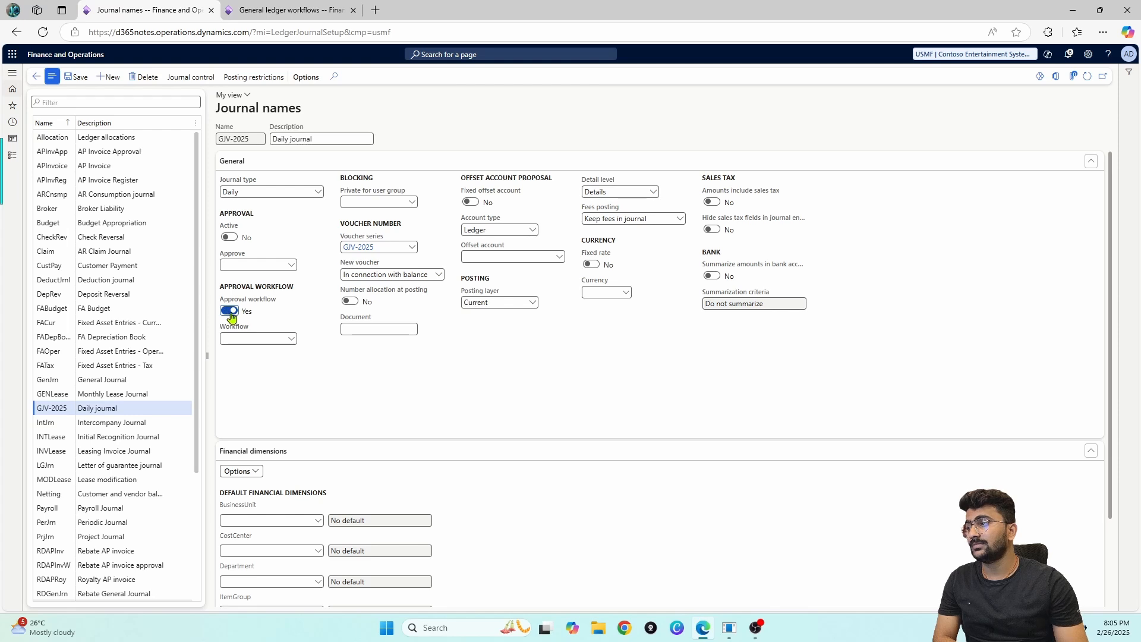
{"action": "left_click", "coordinate": [291, 340]}
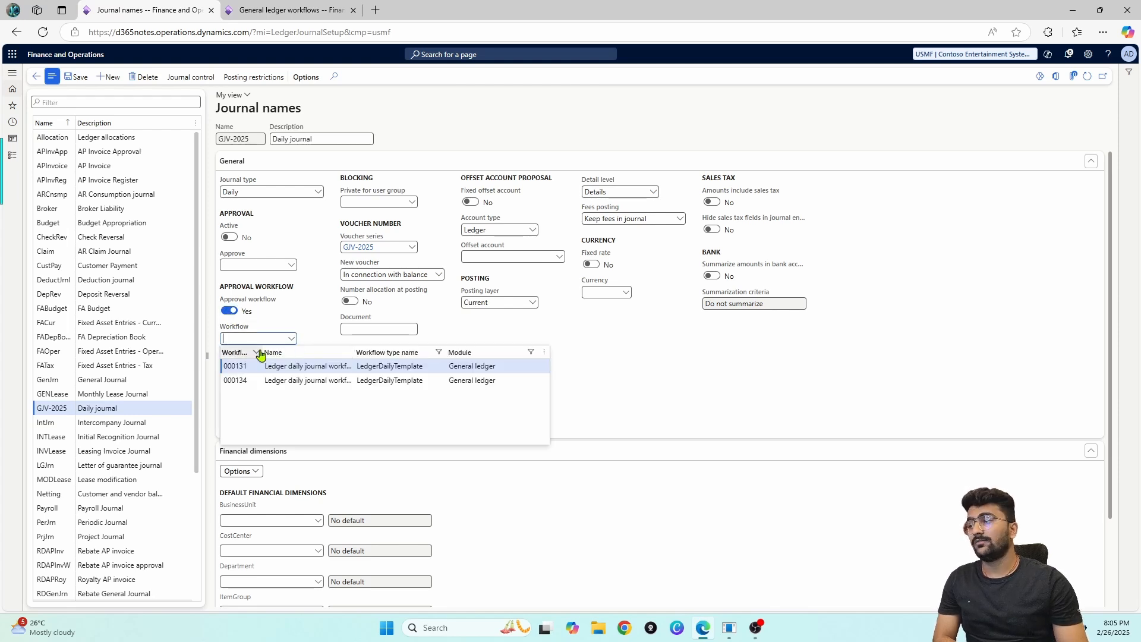
{"action": "left_click", "coordinate": [292, 340]}
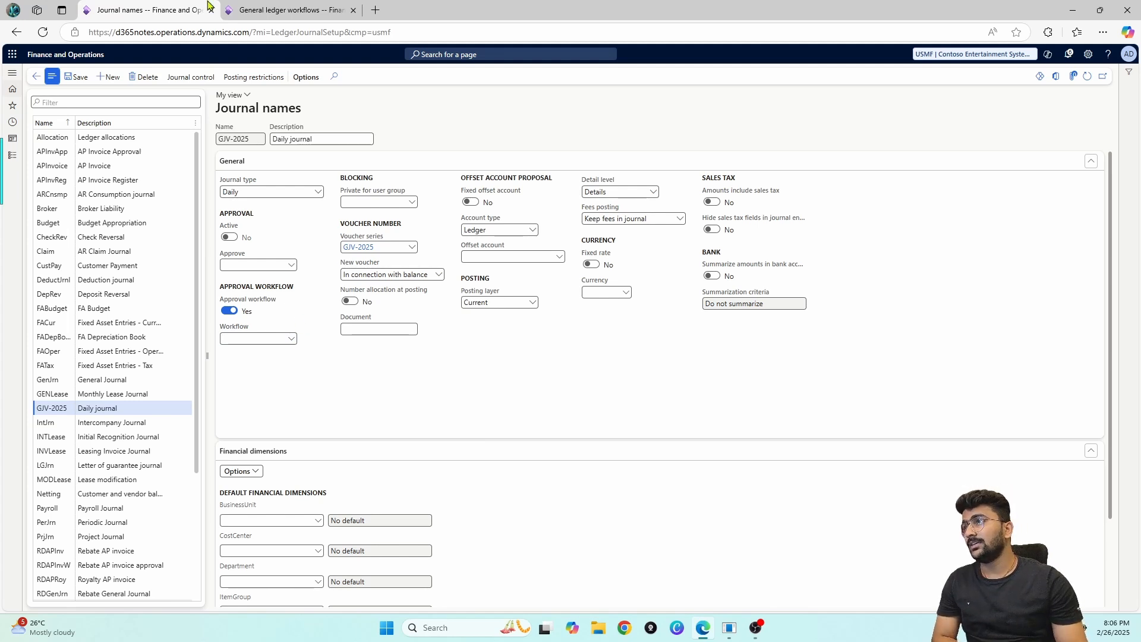
{"action": "left_click", "coordinate": [248, 10]}
Step: Go to General ledger > Journal setup > General ledger workflows and start a new workflow
{"action": "left_click", "coordinate": [11, 155]}
{"action": "left_click", "coordinate": [47, 431]}
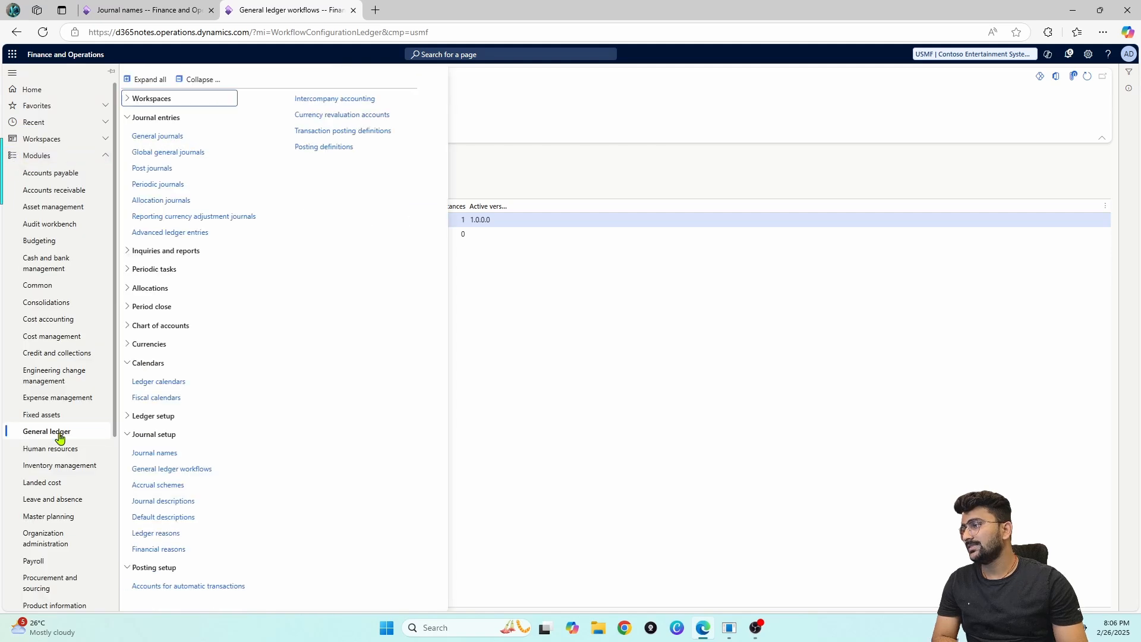
{"action": "left_click", "coordinate": [171, 470]}
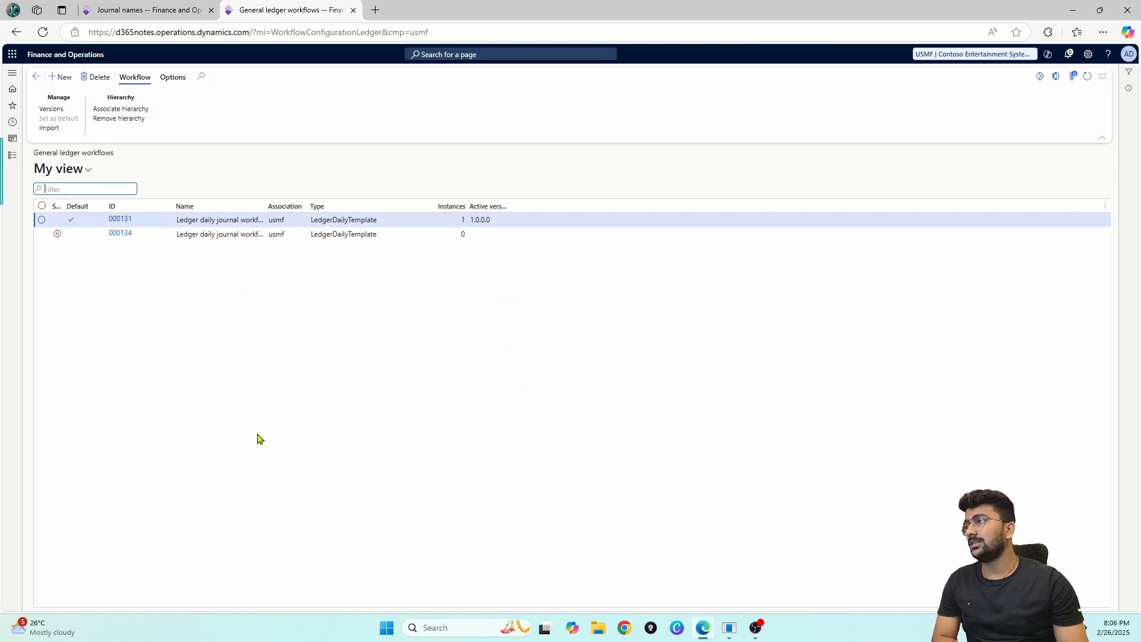
{"action": "left_click_drag", "start_coordinate": [115, 153], "coordinate": [34, 153]}
{"action": "left_click", "coordinate": [229, 183]}
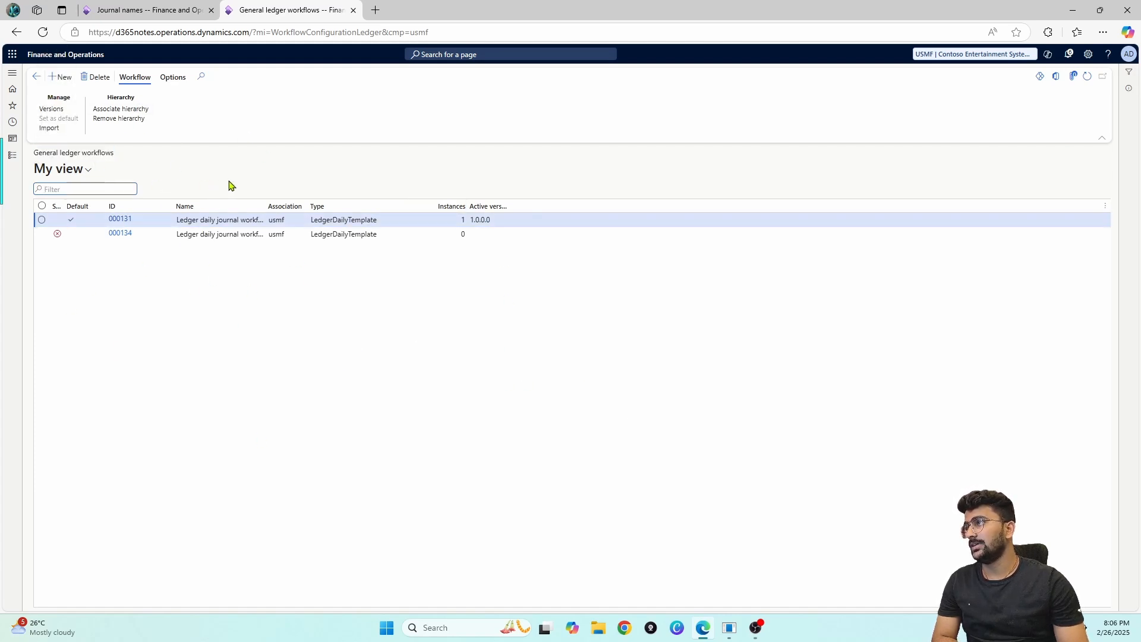
{"action": "left_click", "coordinate": [62, 79]}
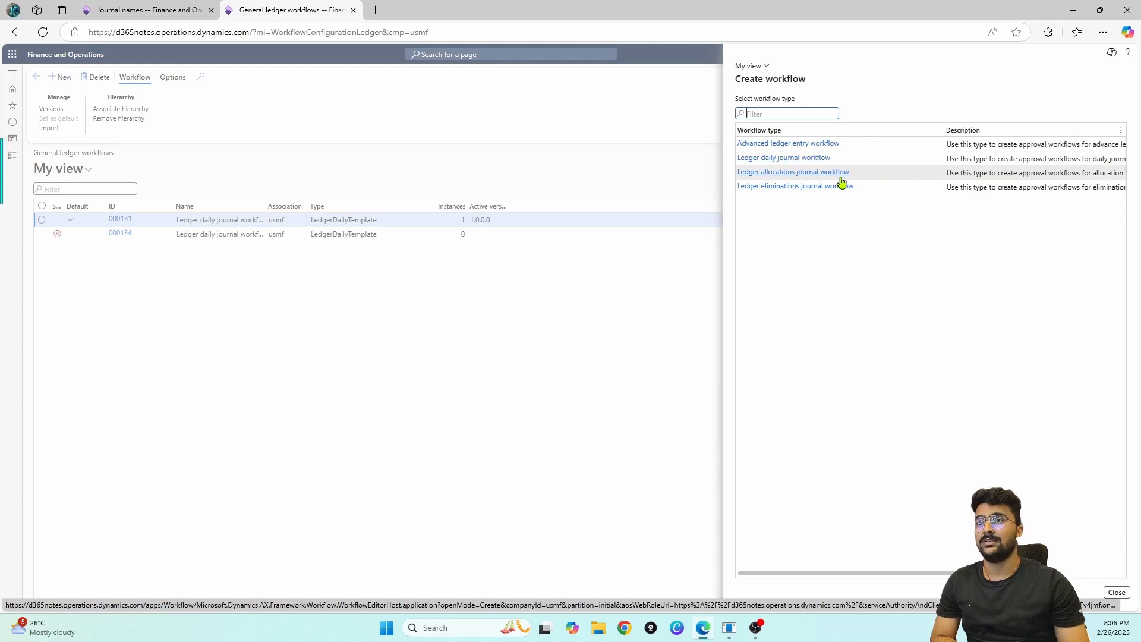
Step: Pick Ledger daily journal workflow as the new workflow type
{"action": "left_click", "coordinate": [805, 158]}
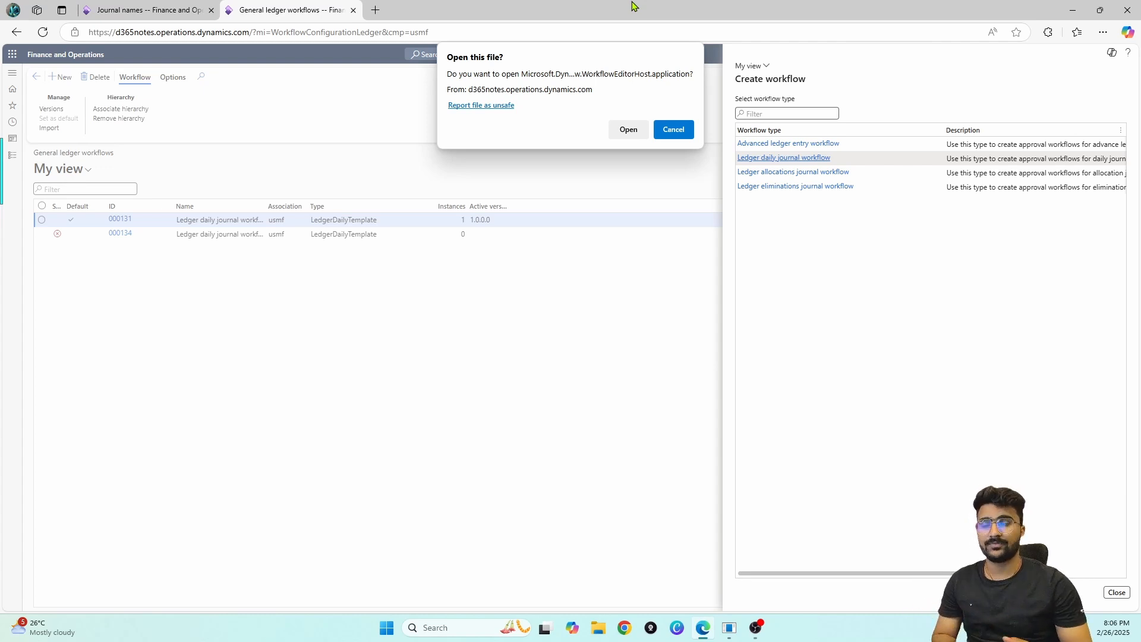
Step: Launch the Workflow Editor, enter the admin account e-mail, then dismiss the sign-in and error prompts
{"action": "left_click", "coordinate": [635, 131]}
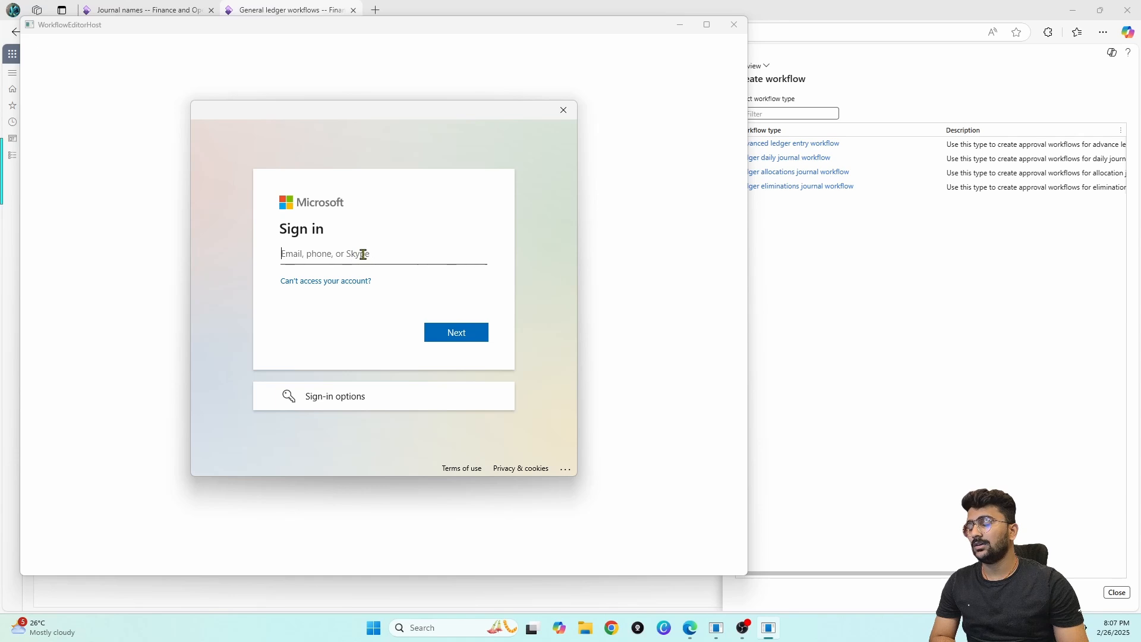
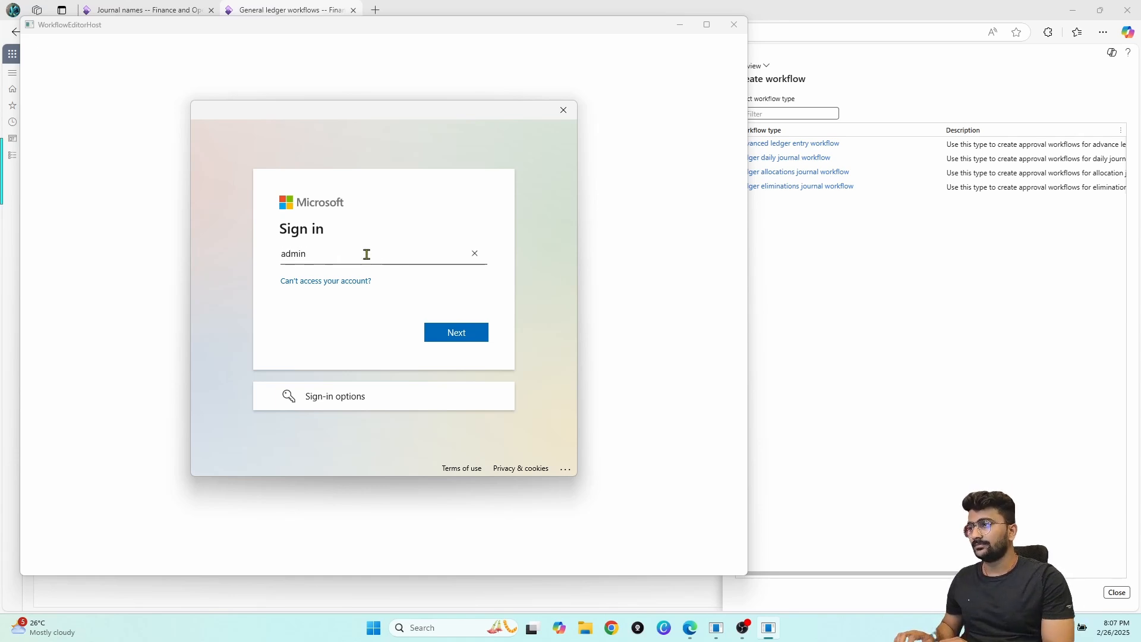
{"action": "key", "text": "Return"}
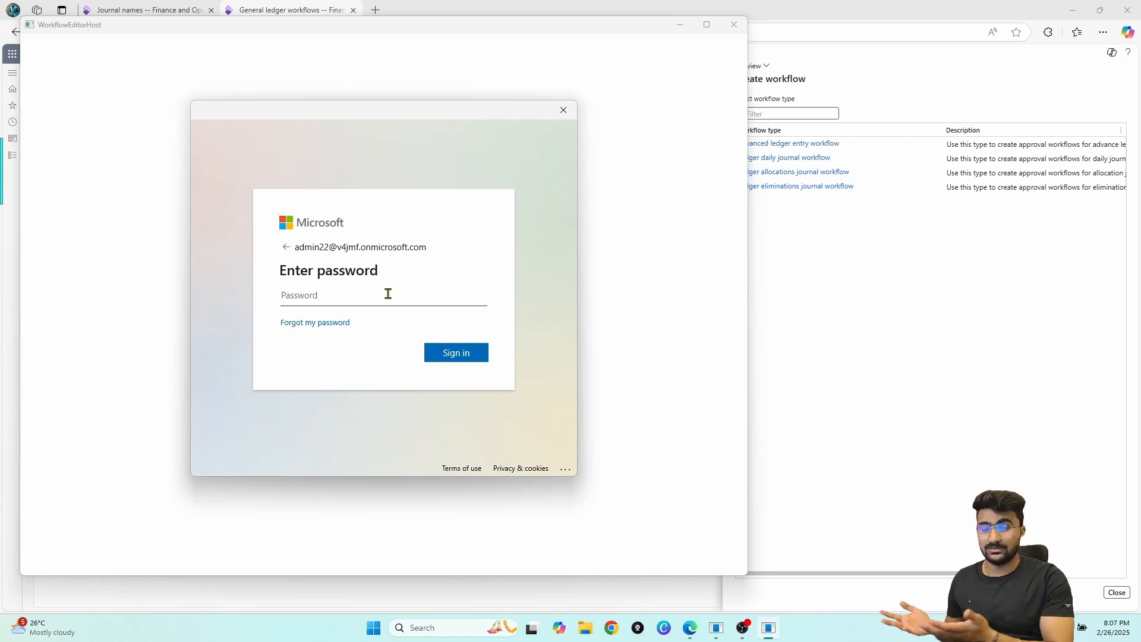
{"action": "left_click", "coordinate": [568, 109]}
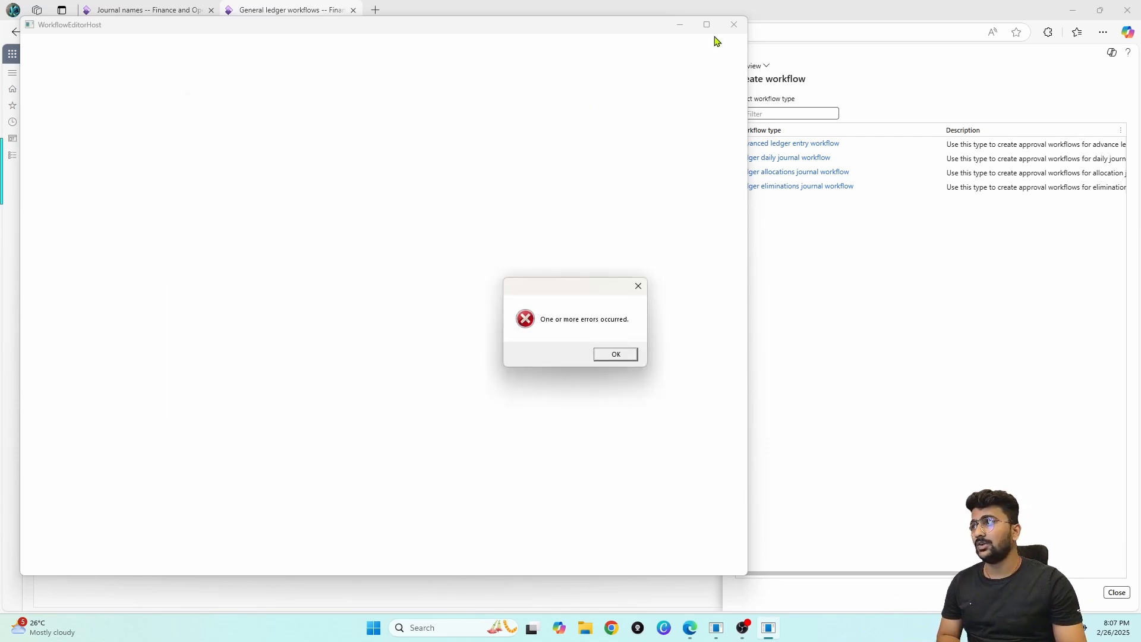
{"action": "left_click", "coordinate": [616, 354]}
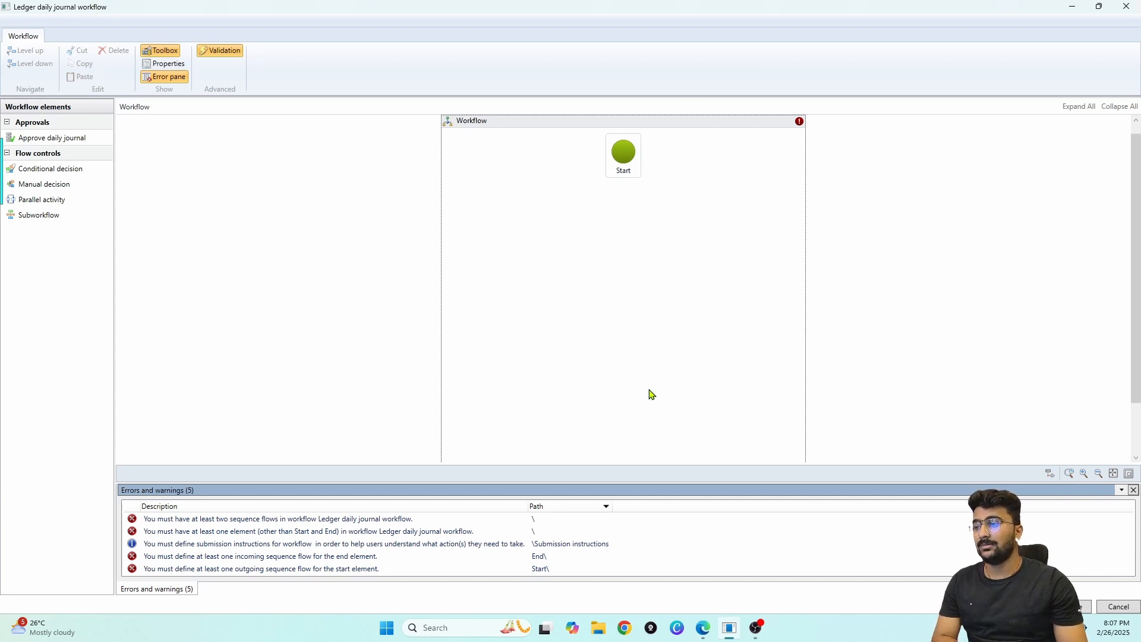
{"action": "scroll", "coordinate": [607, 298], "scroll_direction": "down", "scroll_amount": 5}
{"action": "scroll", "coordinate": [630, 199], "scroll_direction": "up", "scroll_amount": 6}
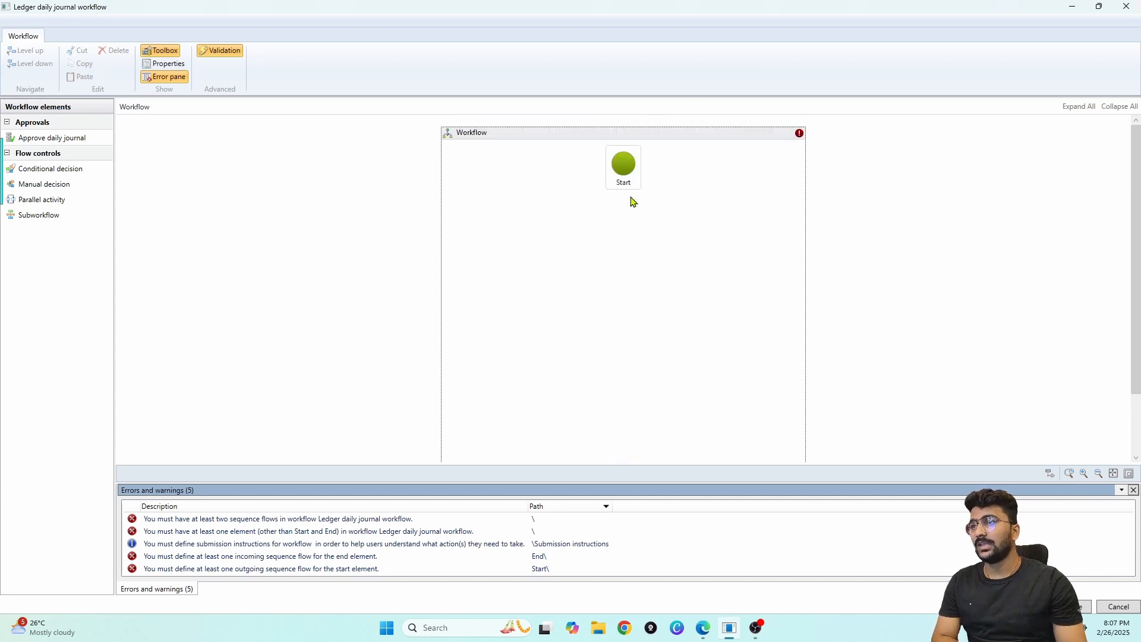
{"action": "scroll", "coordinate": [625, 402], "scroll_direction": "down", "scroll_amount": 5}
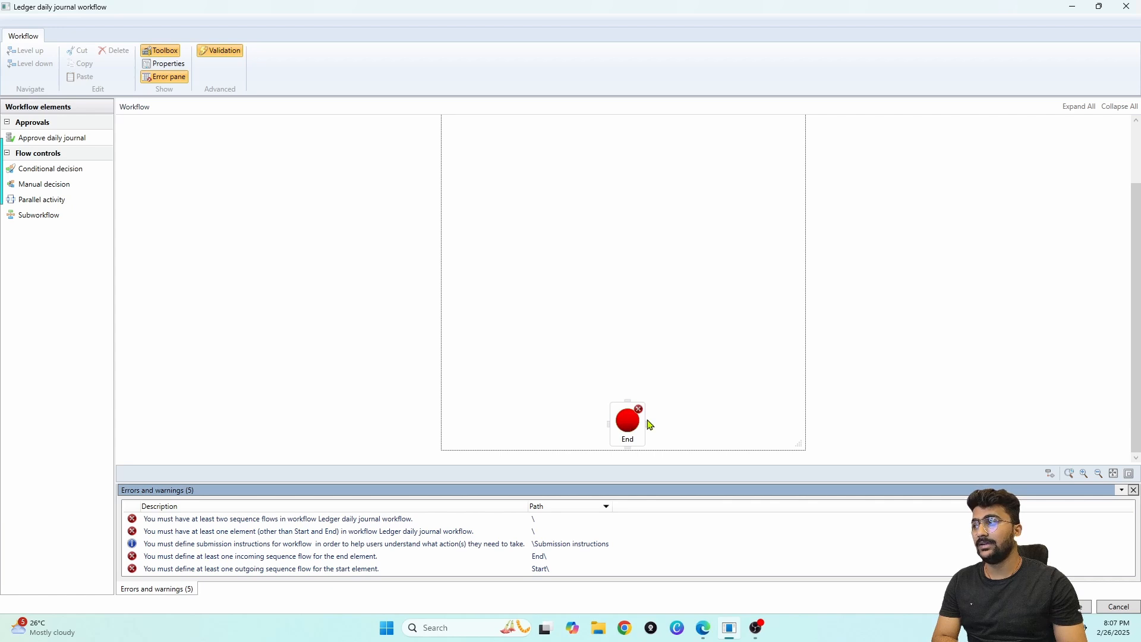
{"action": "scroll", "coordinate": [645, 324], "scroll_direction": "up", "scroll_amount": 5}
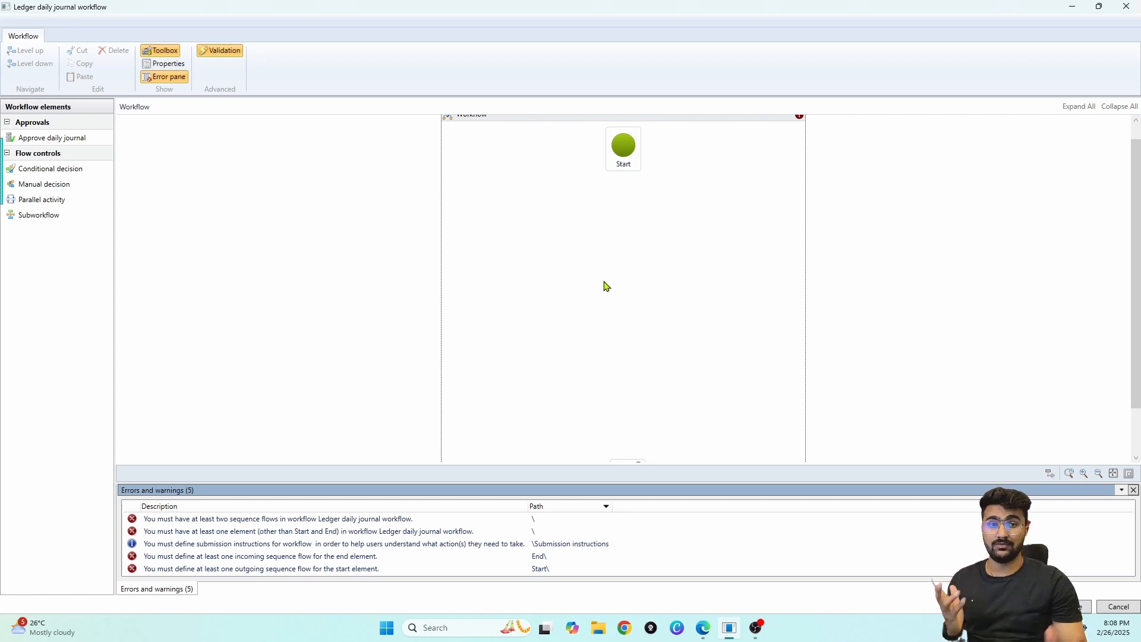
{"action": "scroll", "coordinate": [642, 216], "scroll_direction": "down", "scroll_amount": 1}
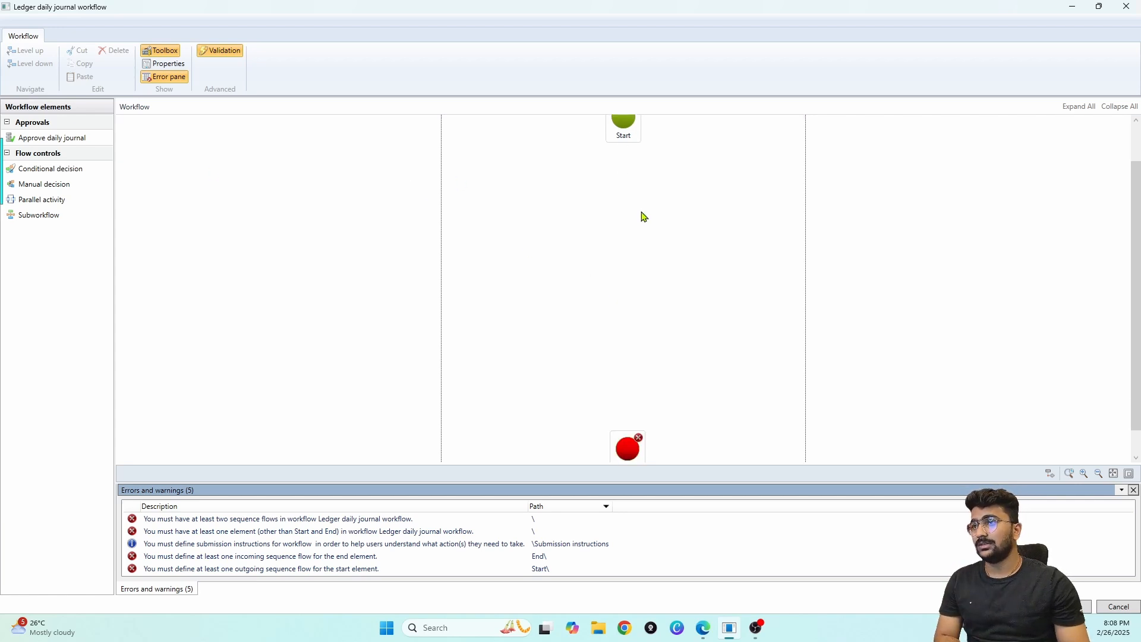
{"action": "scroll", "coordinate": [644, 217], "scroll_direction": "up", "scroll_amount": 2}
{"action": "scroll", "coordinate": [640, 221], "scroll_direction": "down", "scroll_amount": 1}
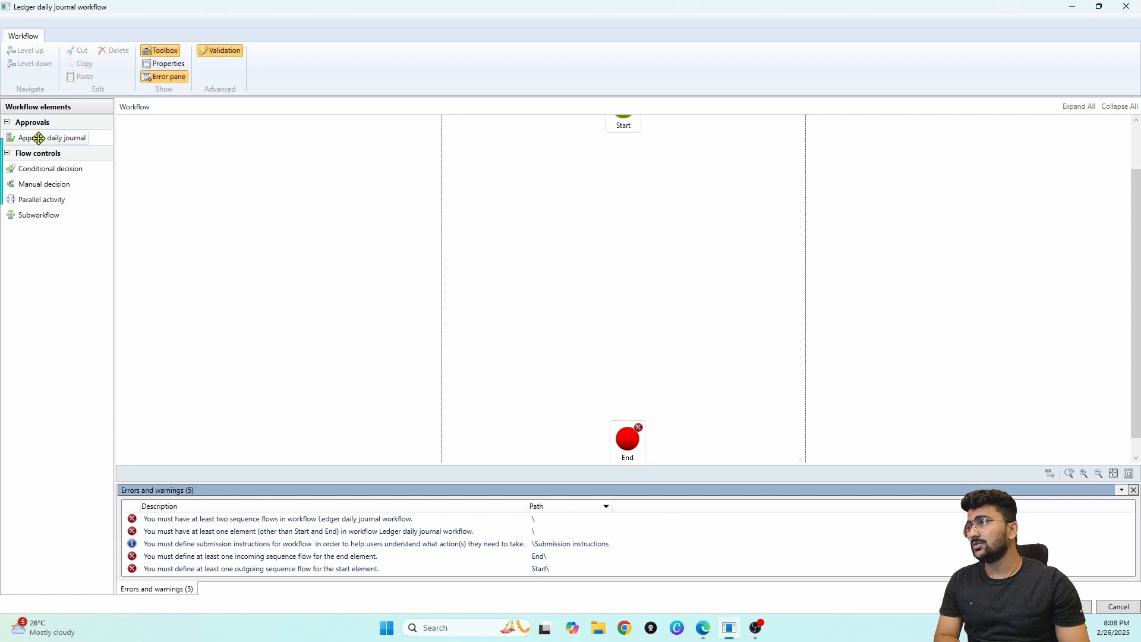
Step: Place an Approve daily journal element below Start and connect Start to it
{"action": "left_click_drag", "start_coordinate": [38, 137], "coordinate": [190, 161]}
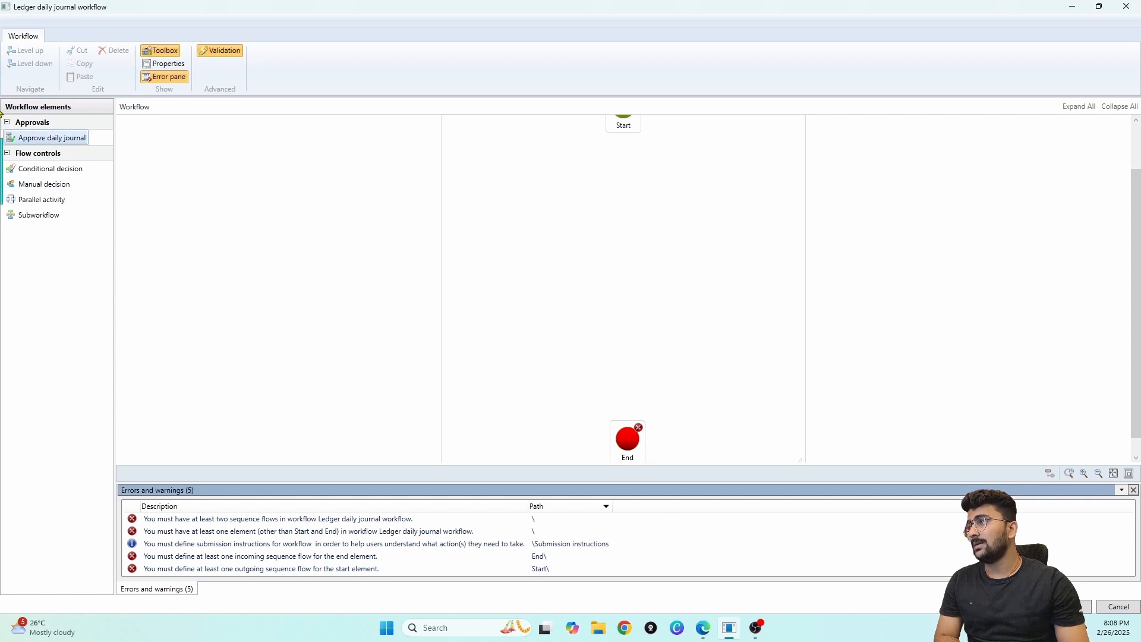
{"action": "left_click_drag", "start_coordinate": [44, 136], "coordinate": [630, 242]}
{"action": "left_click_drag", "start_coordinate": [629, 137], "coordinate": [626, 217]}
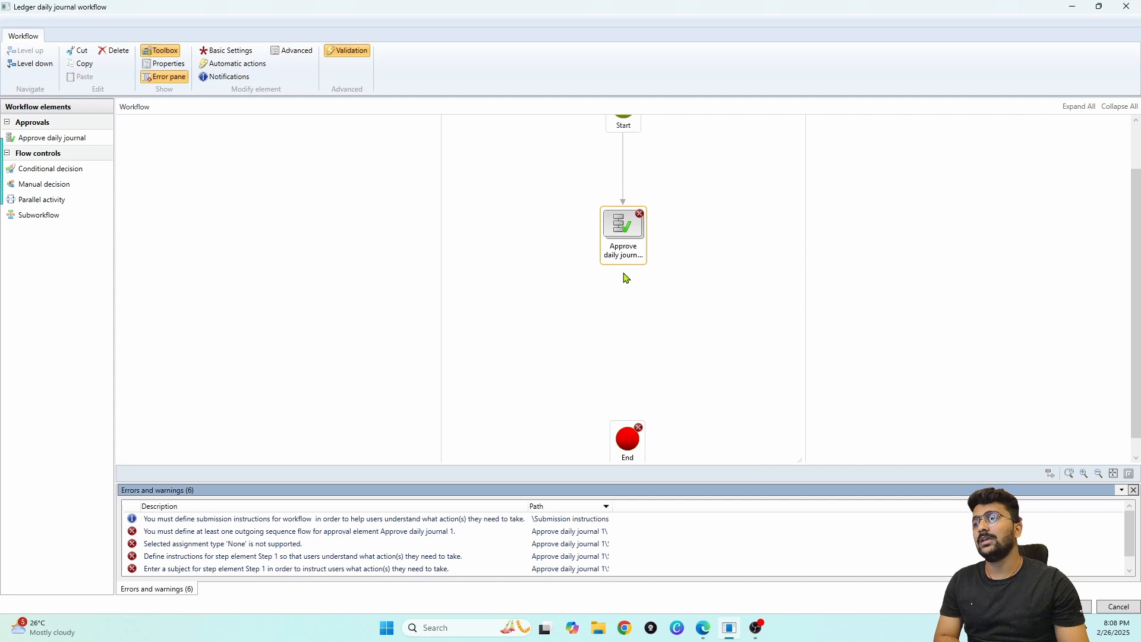
{"action": "mouse_move", "coordinate": [630, 217]}
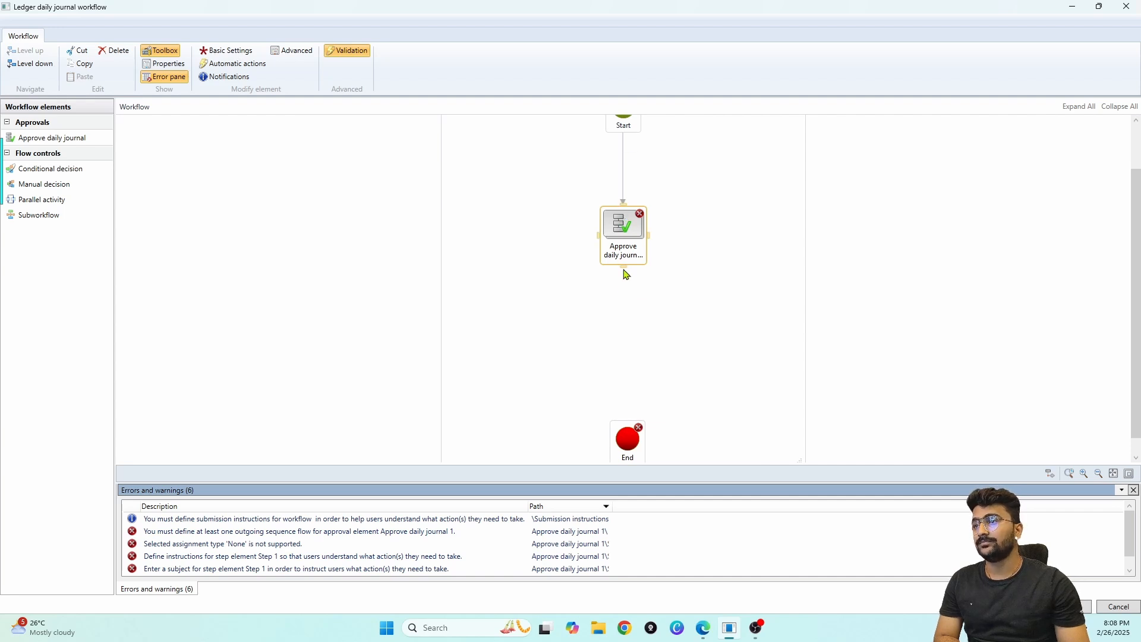
Step: Remove the connector running from the approval element to End
{"action": "left_click_drag", "start_coordinate": [626, 274], "coordinate": [640, 422]}
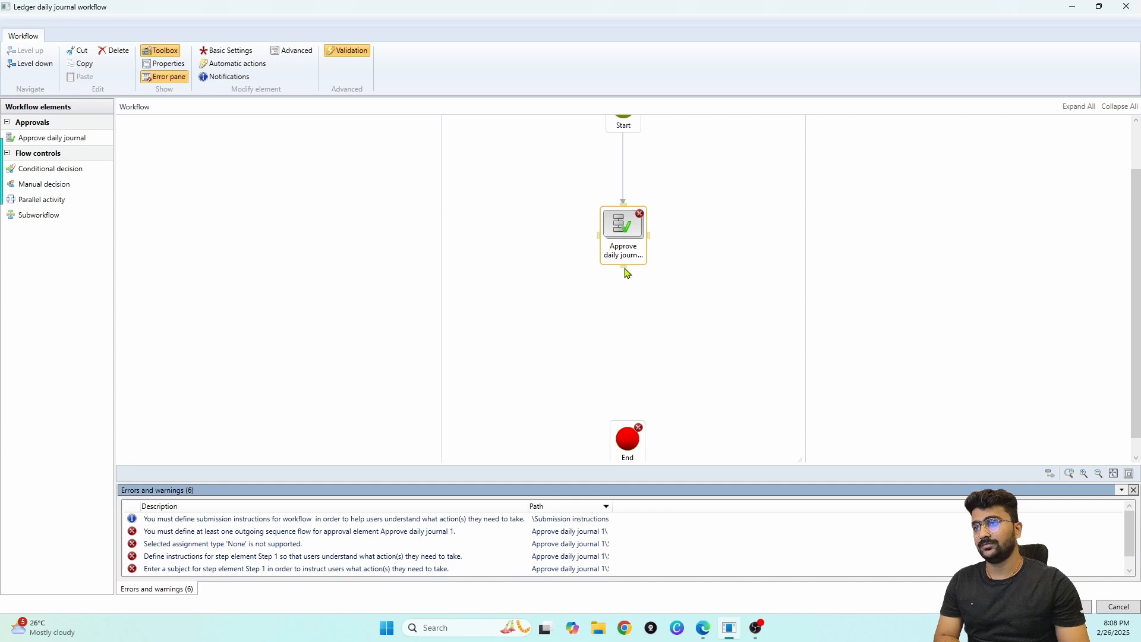
{"action": "left_click_drag", "start_coordinate": [624, 270], "coordinate": [626, 437]}
{"action": "left_click_drag", "start_coordinate": [632, 423], "coordinate": [632, 424]}
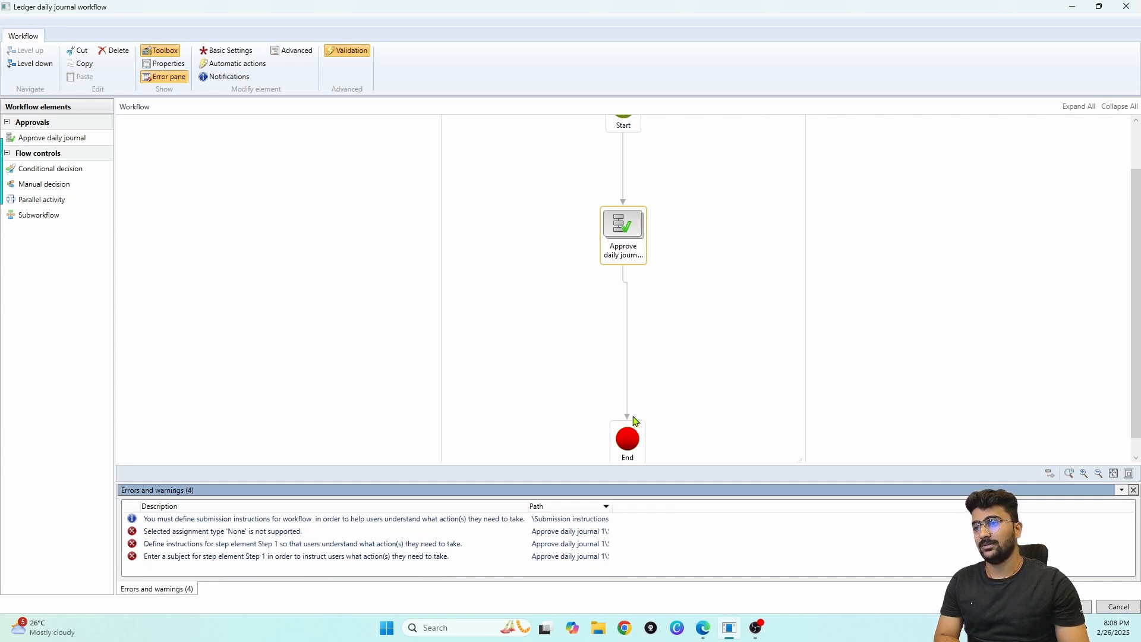
{"action": "left_click", "coordinate": [632, 377]}
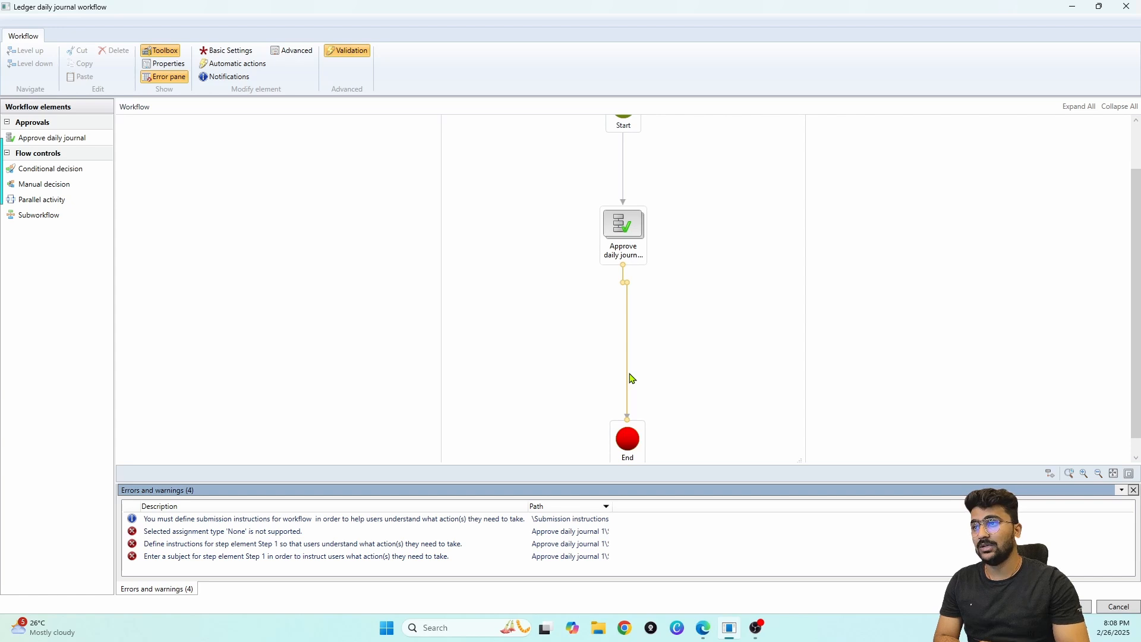
{"action": "key", "text": "Delete"}
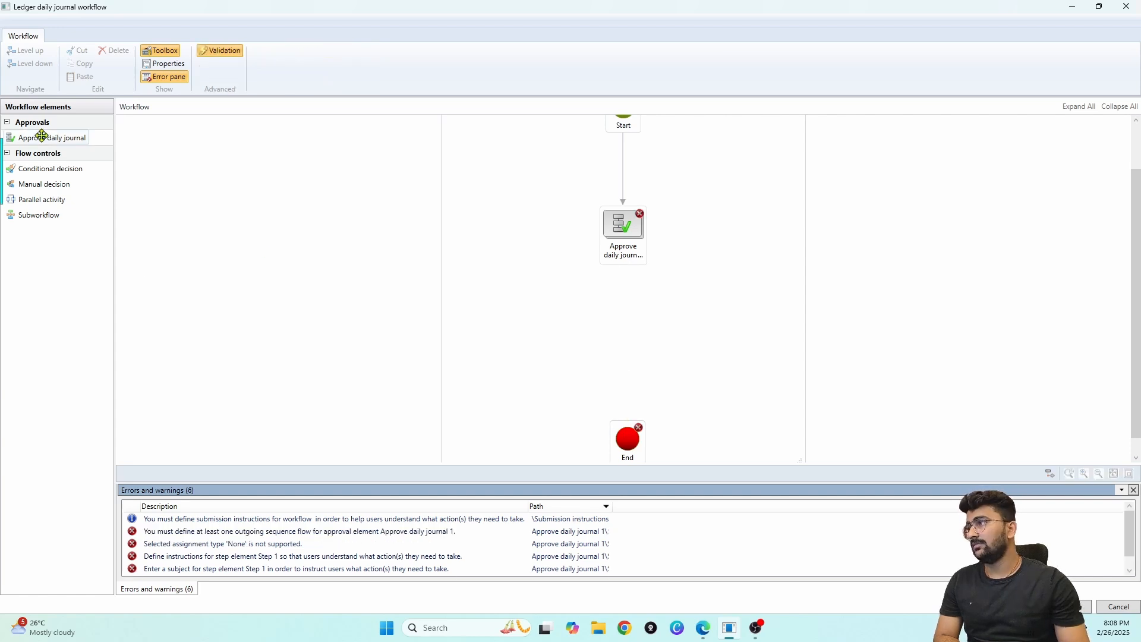
Step: Add a second Approve daily journal element, positioned right of the first one
{"action": "left_click_drag", "start_coordinate": [38, 137], "coordinate": [668, 323]}
{"action": "double_click", "coordinate": [623, 238]}
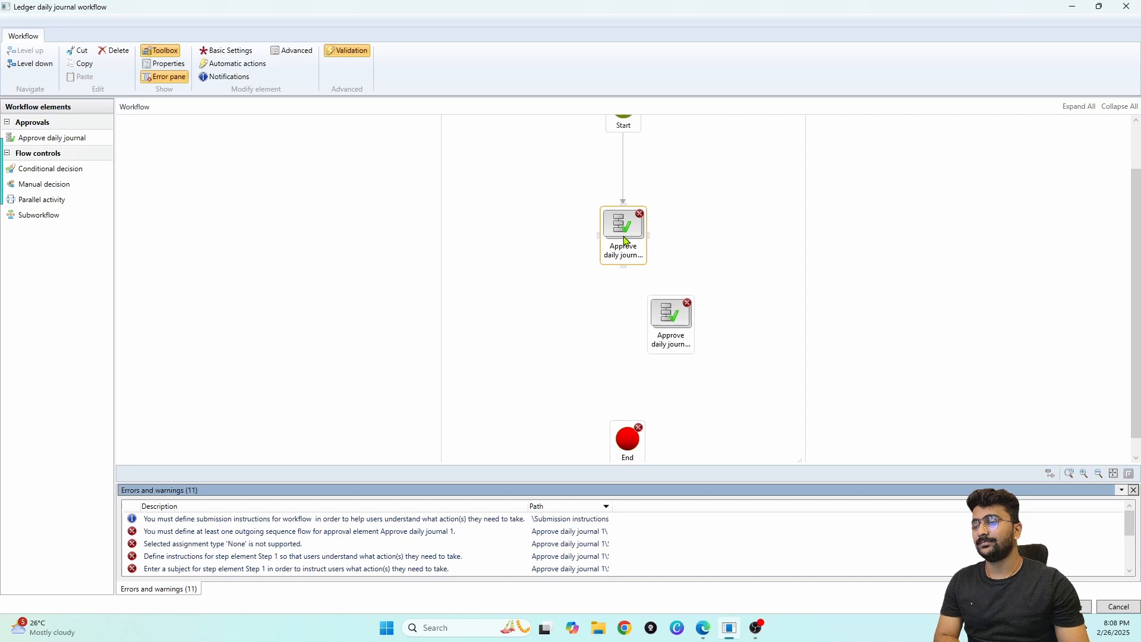
{"action": "left_click", "coordinate": [134, 107]}
{"action": "left_click_drag", "start_coordinate": [669, 376], "coordinate": [726, 325]}
{"action": "left_click", "coordinate": [620, 288]}
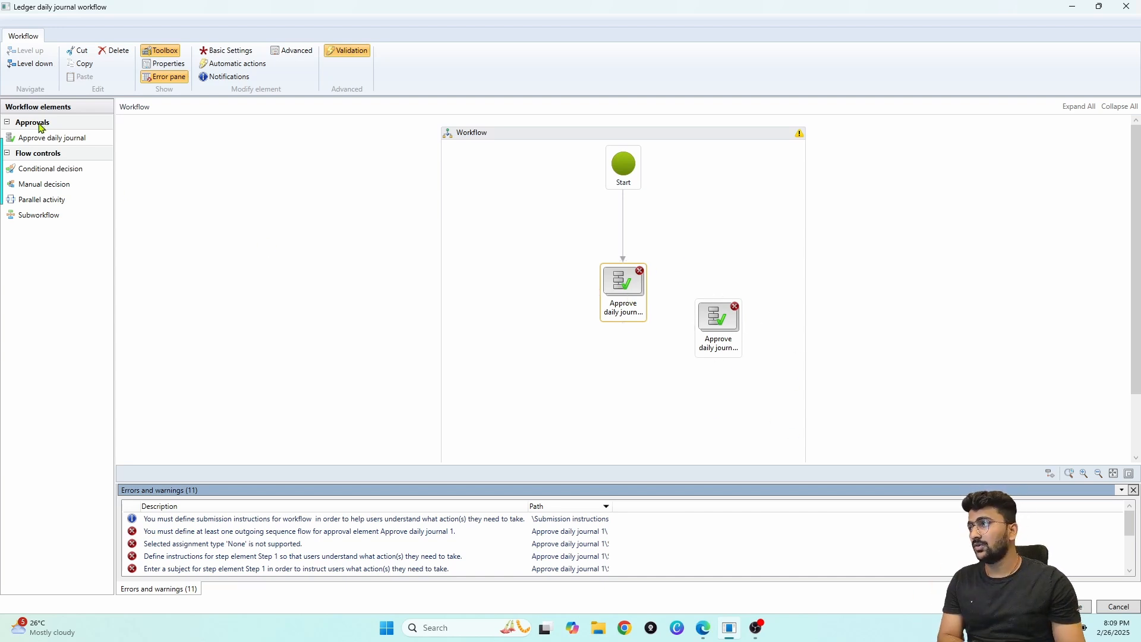
{"action": "left_click_drag", "start_coordinate": [42, 138], "coordinate": [553, 378]}
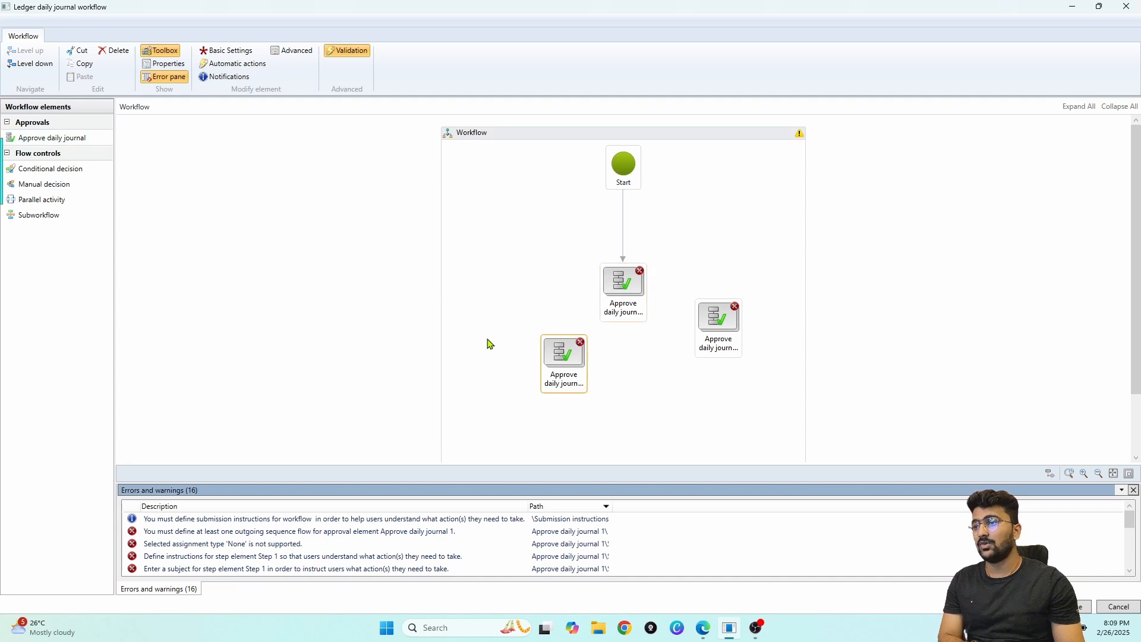
{"action": "left_click_drag", "start_coordinate": [24, 138], "coordinate": [651, 392]}
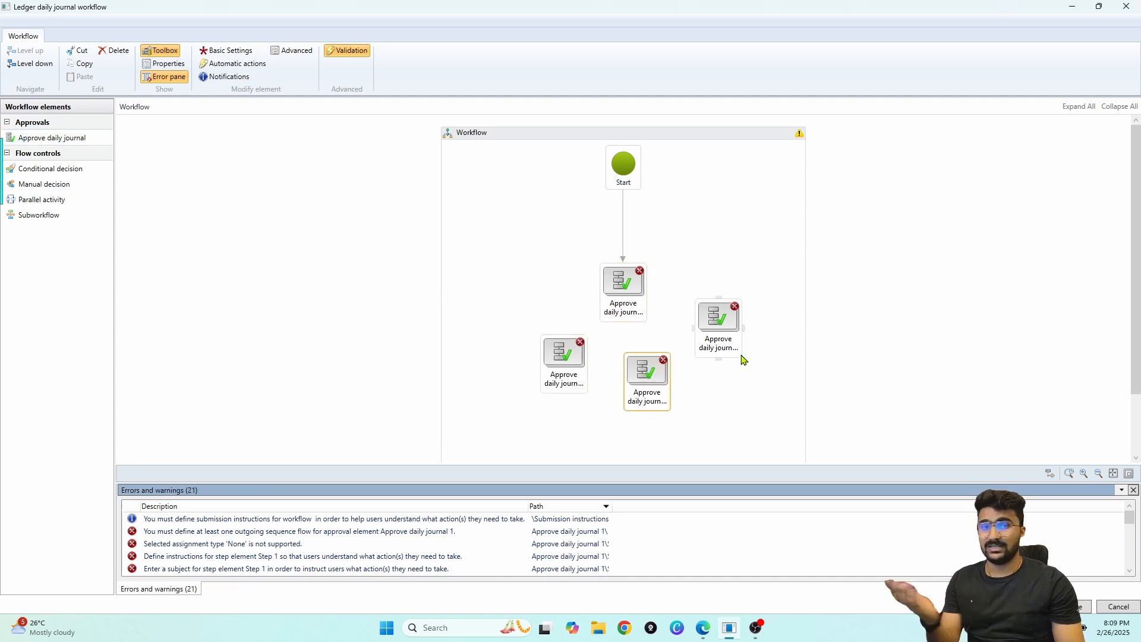
{"action": "key", "text": "Delete"}
{"action": "key", "text": "Delete"}
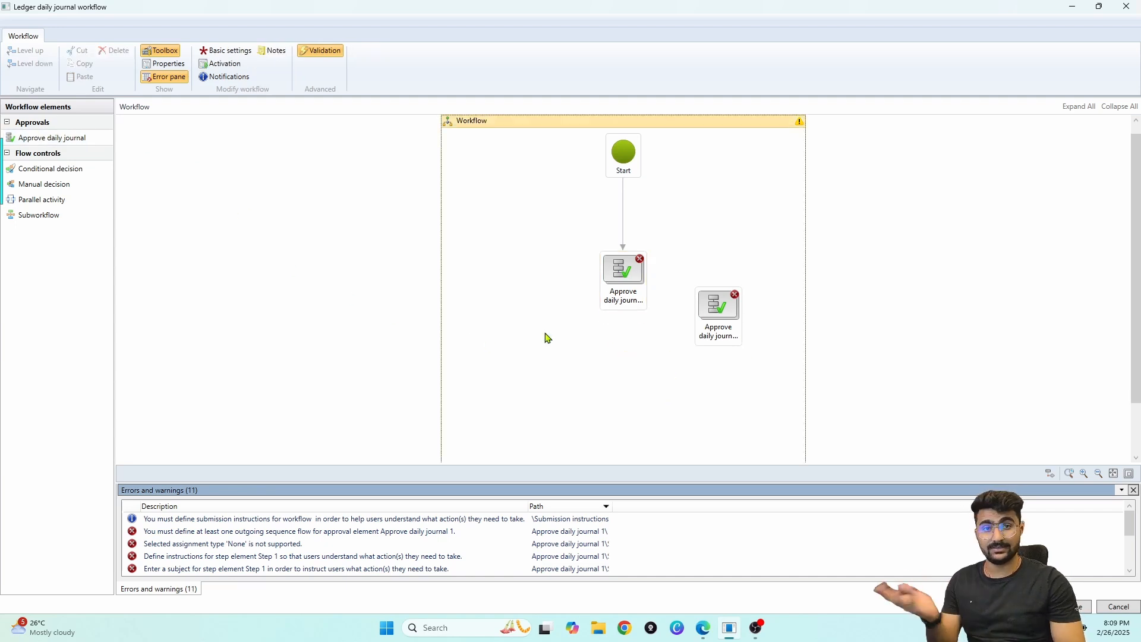
{"action": "scroll", "coordinate": [695, 256], "scroll_direction": "down", "scroll_amount": 2}
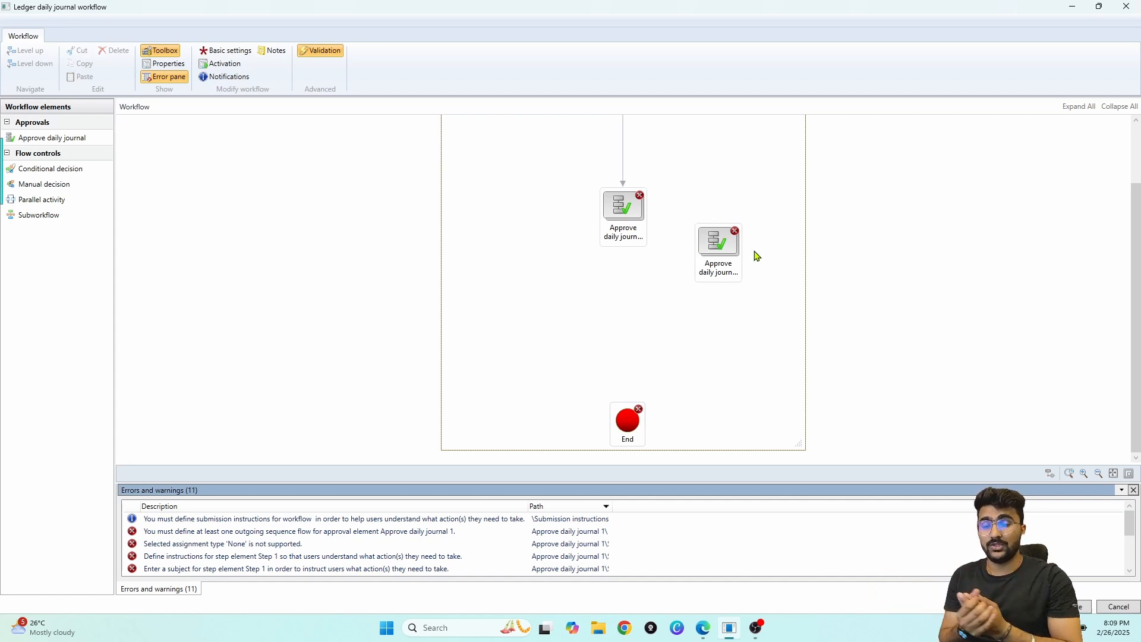
{"action": "left_click", "coordinate": [633, 219]}
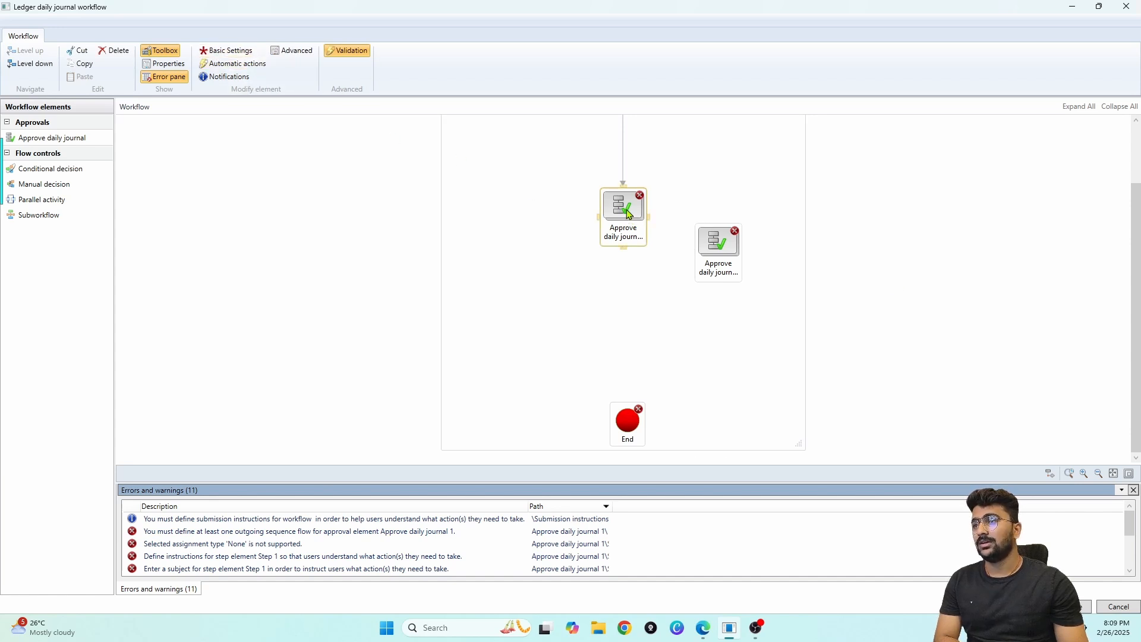
Step: Rename the Start-linked approval to Accountant and open it to reveal Step 1
{"action": "left_click", "coordinate": [233, 51]}
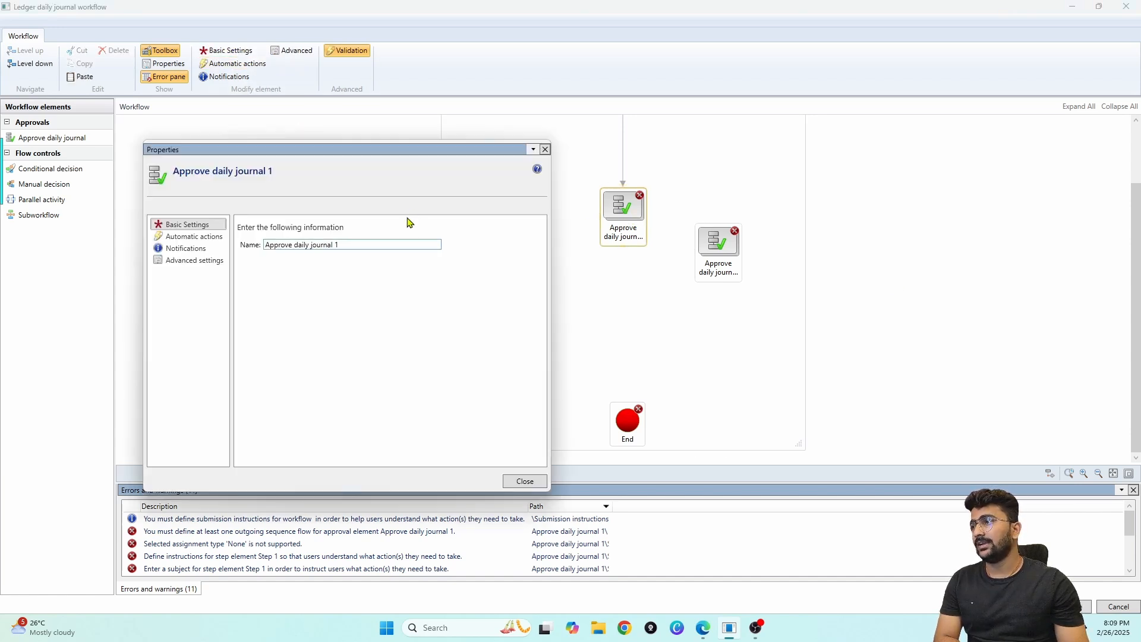
{"action": "left_click_drag", "start_coordinate": [376, 245], "coordinate": [249, 249]}
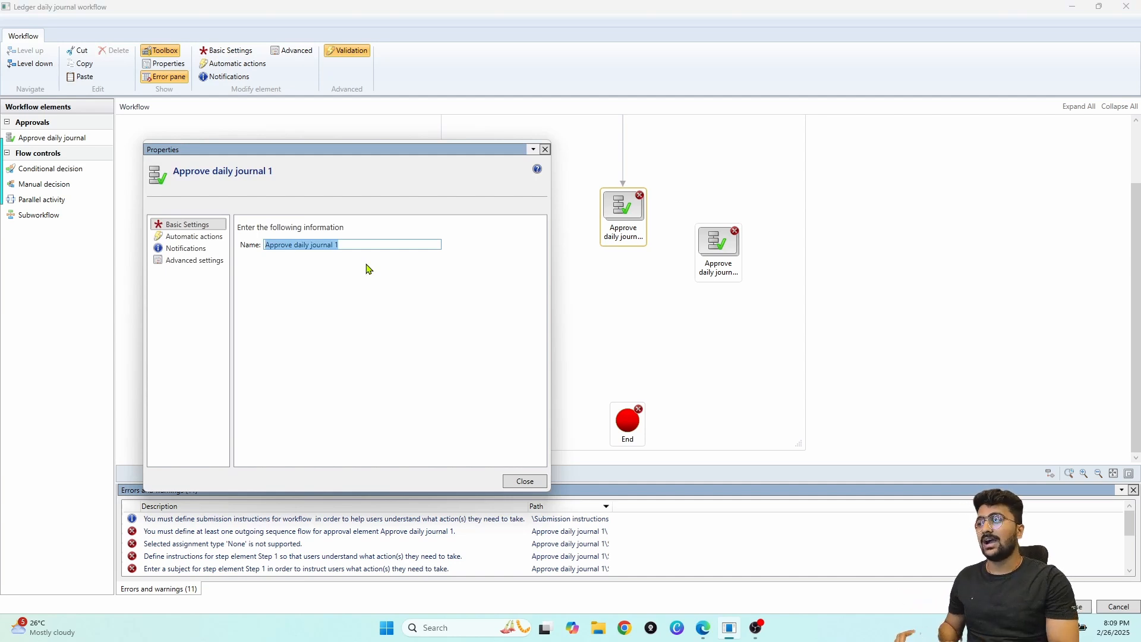
{"action": "type", "text": "Account"}
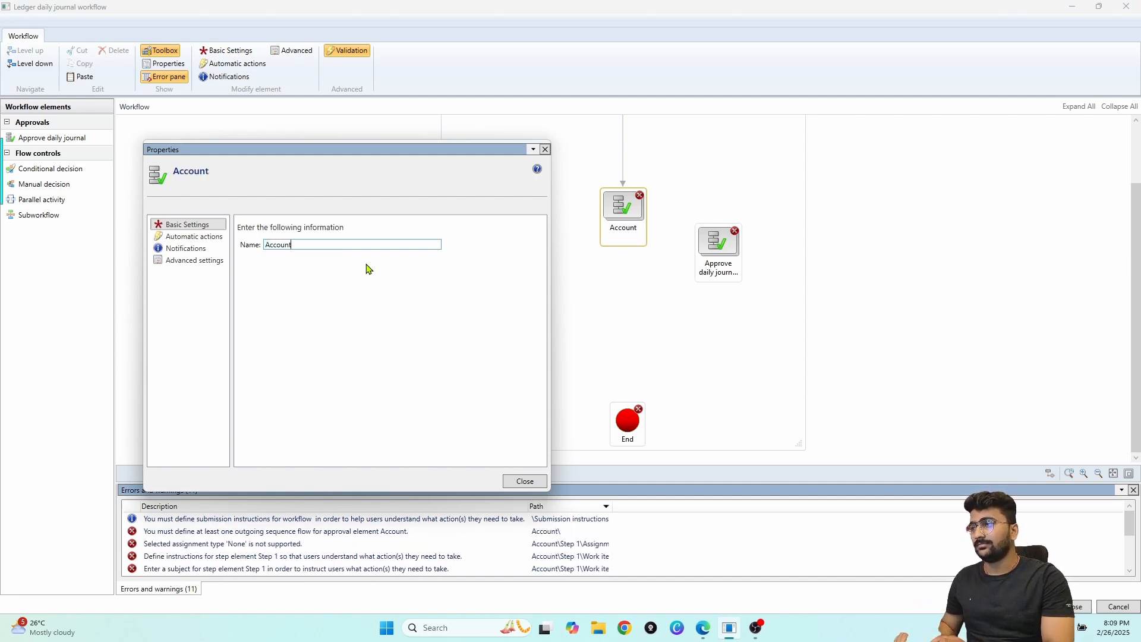
{"action": "type", "text": "ant"}
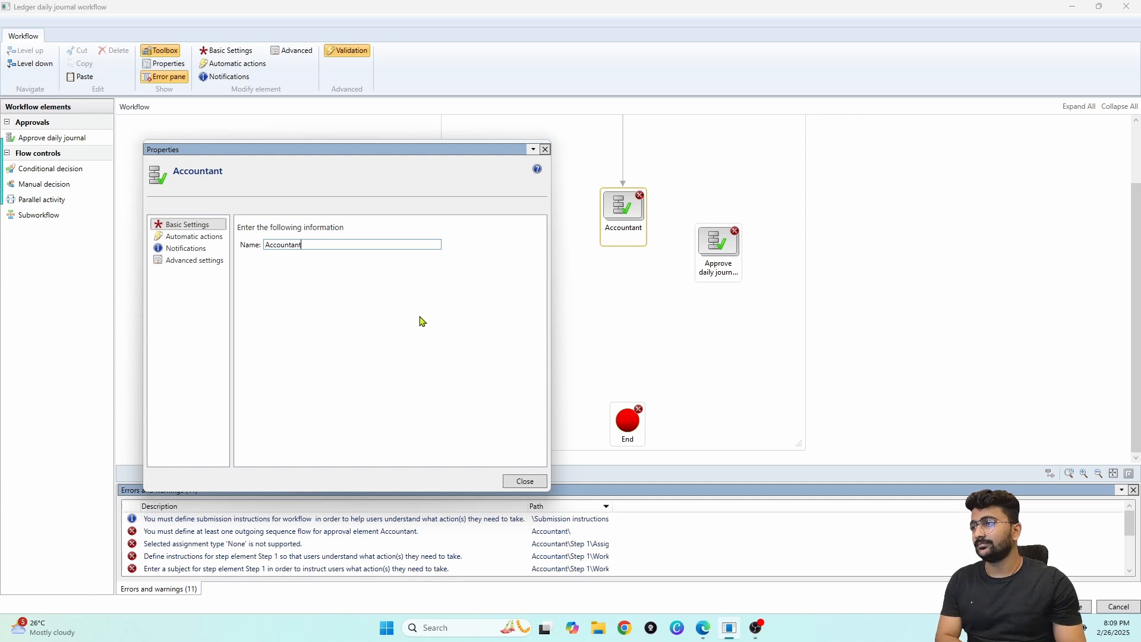
{"action": "left_click", "coordinate": [527, 482]}
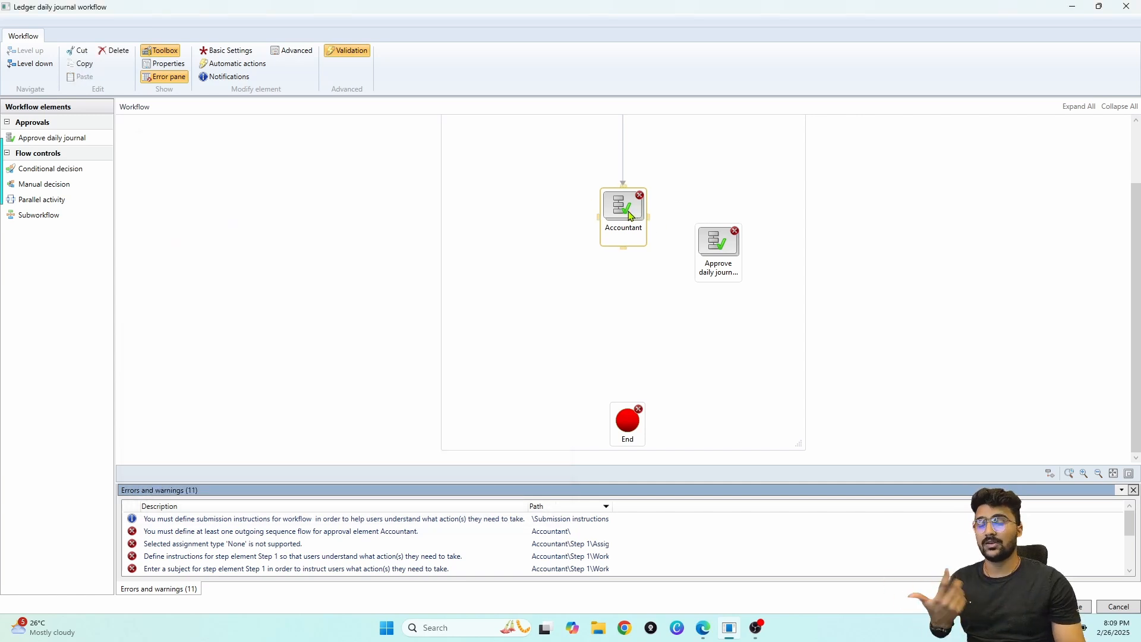
{"action": "double_click", "coordinate": [630, 216]}
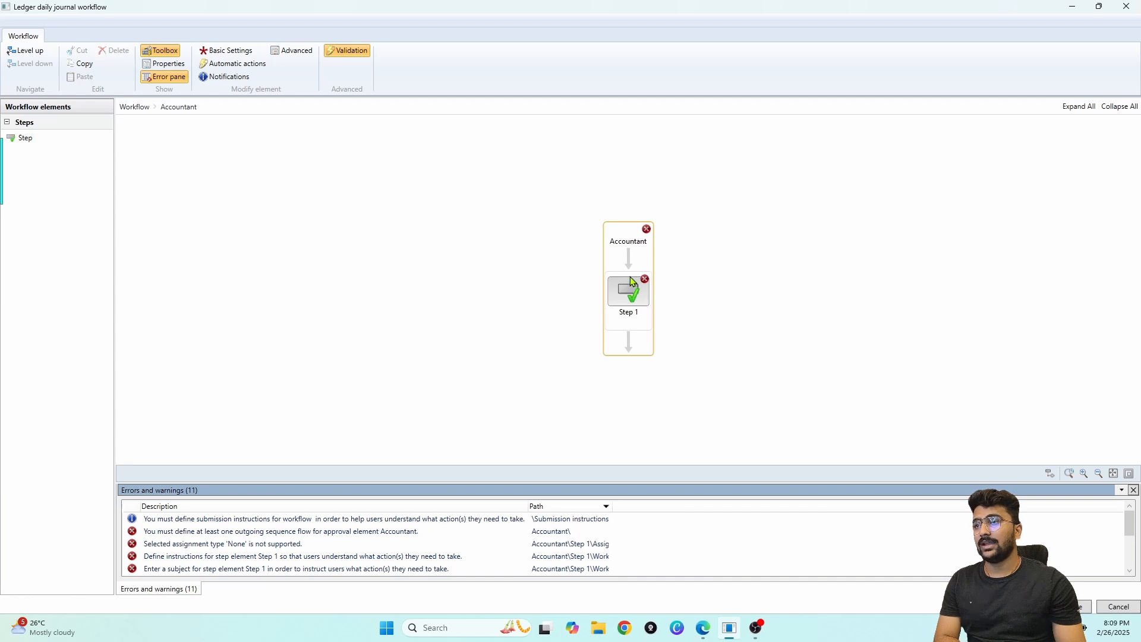
Step: Set Step 1's work item subject to 'Account approver' and instructions to 'Please approve'
{"action": "left_click", "coordinate": [629, 288]}
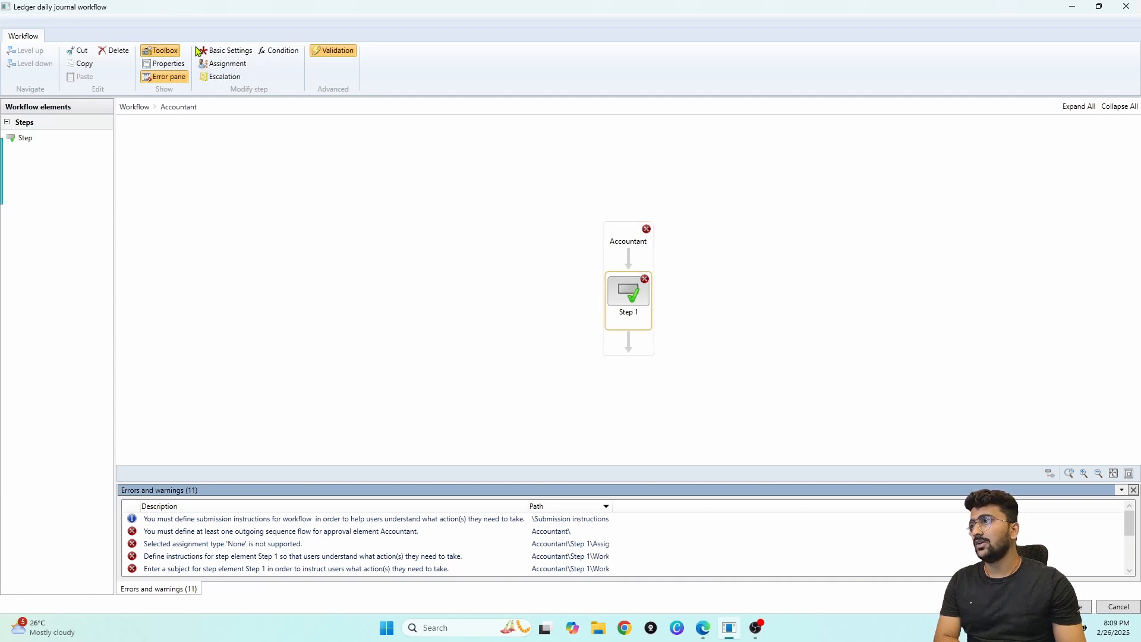
{"action": "left_click", "coordinate": [226, 51]}
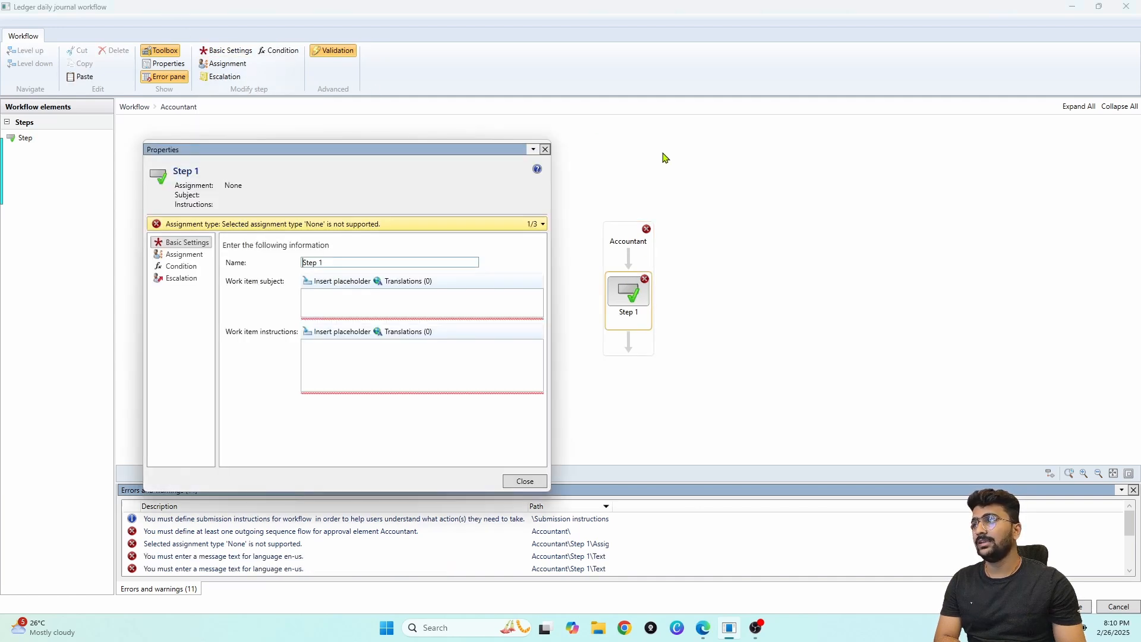
{"action": "left_click", "coordinate": [338, 306]}
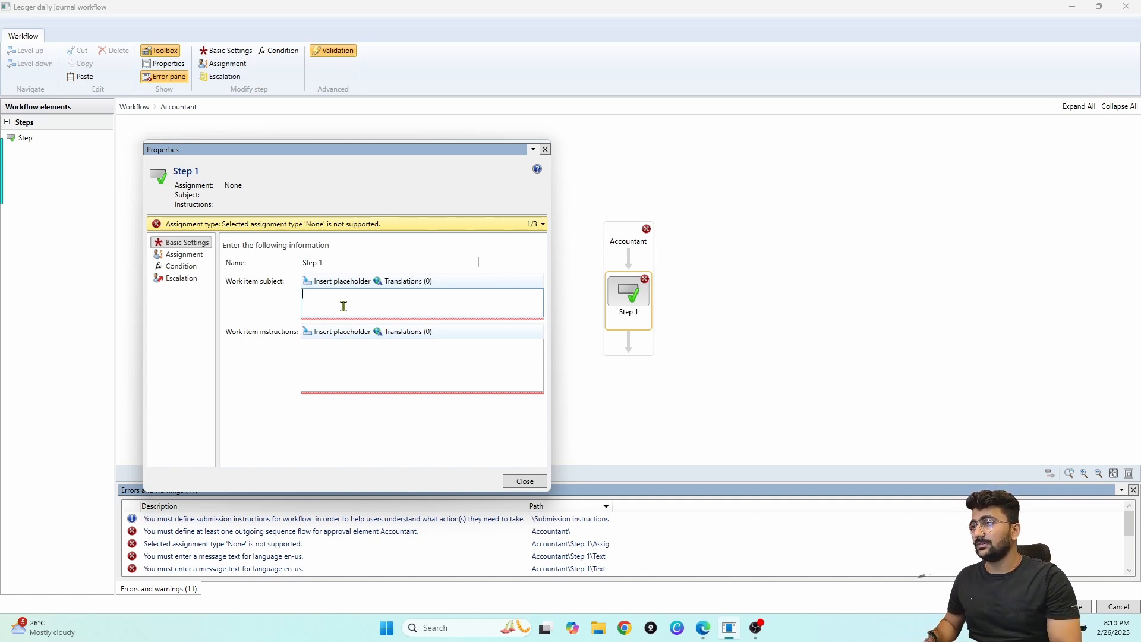
{"action": "type", "text": "A"}
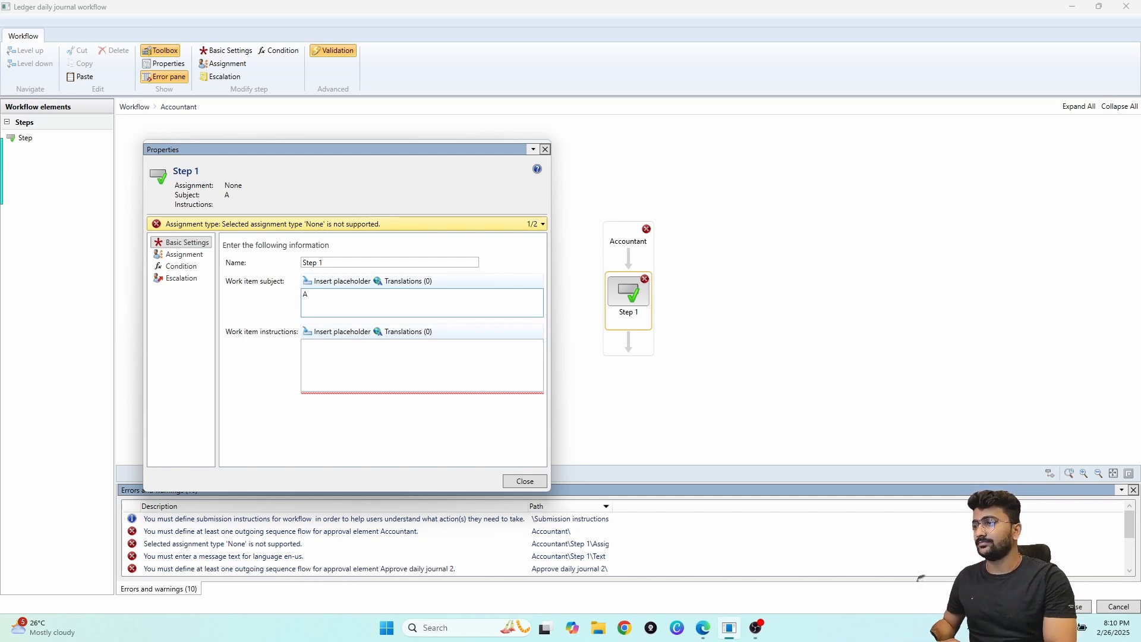
{"action": "type", "text": "ccount approver"}
{"action": "key", "text": "Tab"}
{"action": "type", "text": "Please approve"}
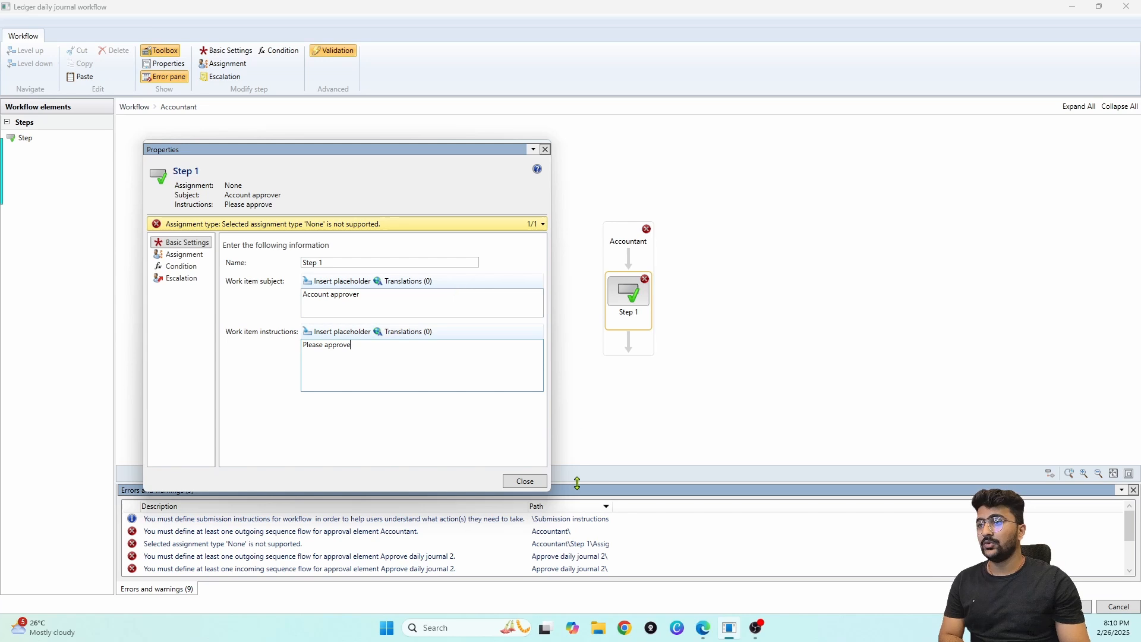
Step: Make Step 1 a User assignment with Admin added to the selected users
{"action": "left_click", "coordinate": [184, 255]}
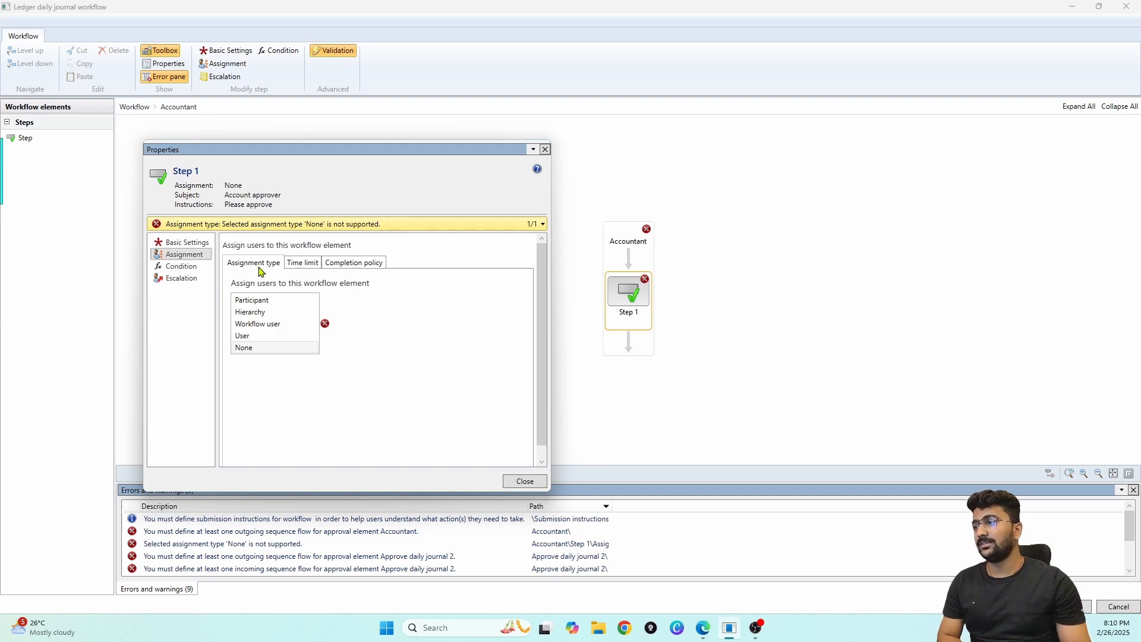
{"action": "left_click", "coordinate": [291, 341]}
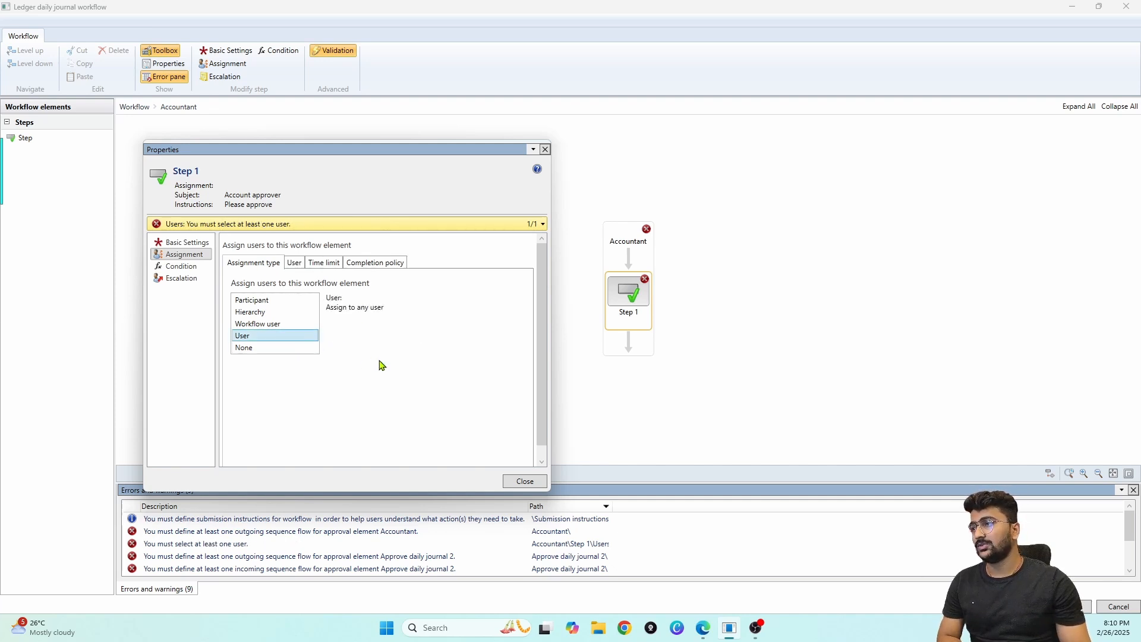
{"action": "left_click", "coordinate": [295, 263]}
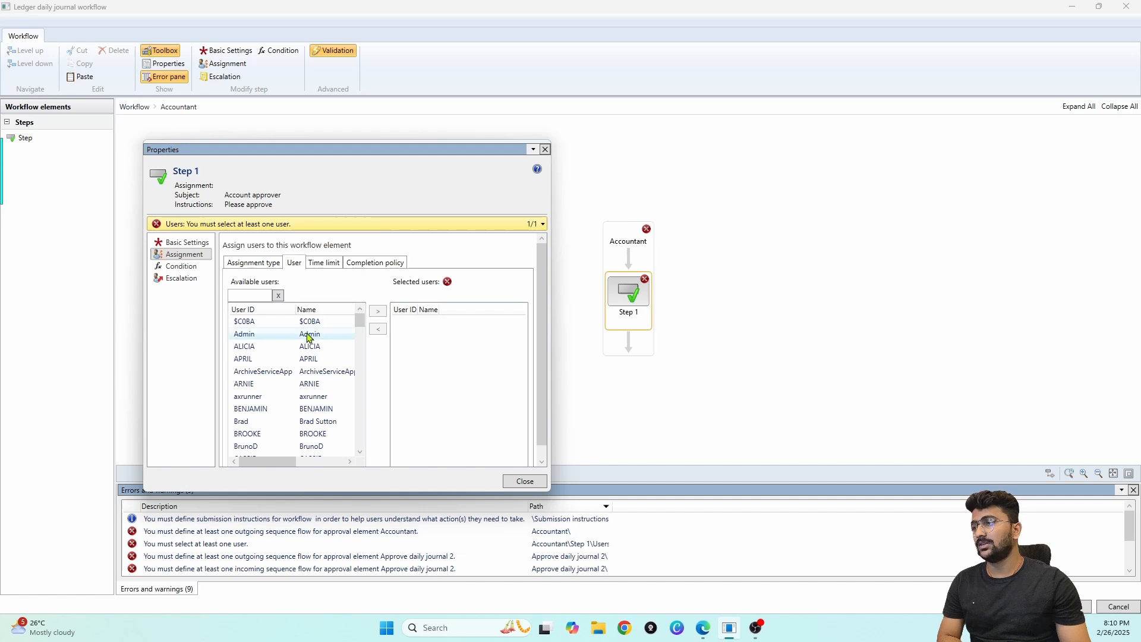
{"action": "left_click", "coordinate": [284, 336]}
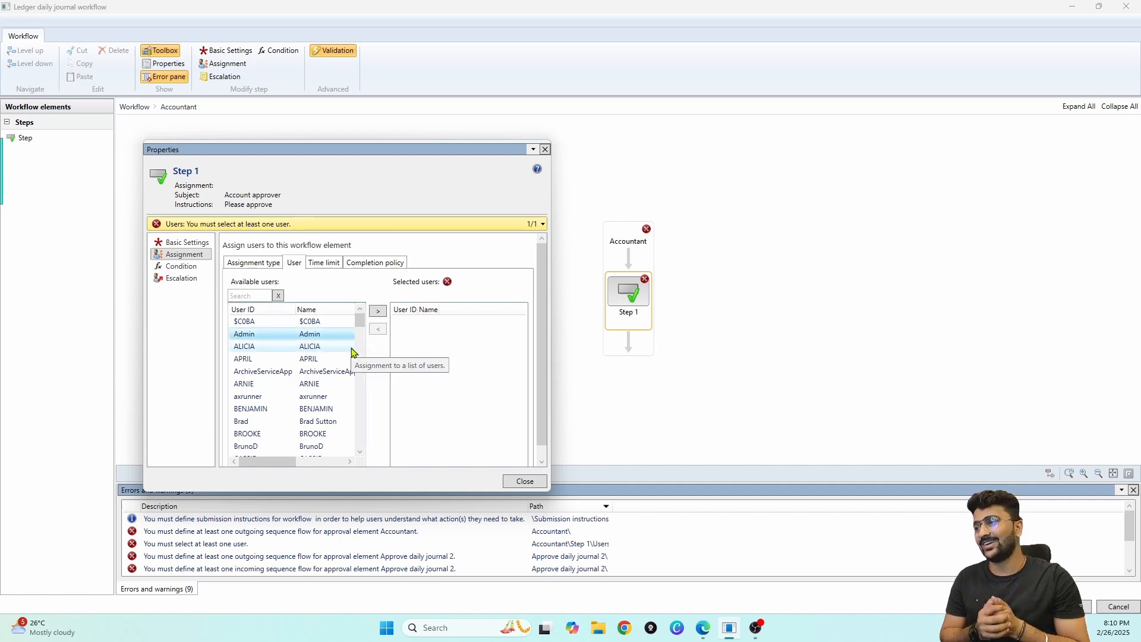
{"action": "left_click", "coordinate": [379, 312]}
{"action": "left_click", "coordinate": [255, 258]}
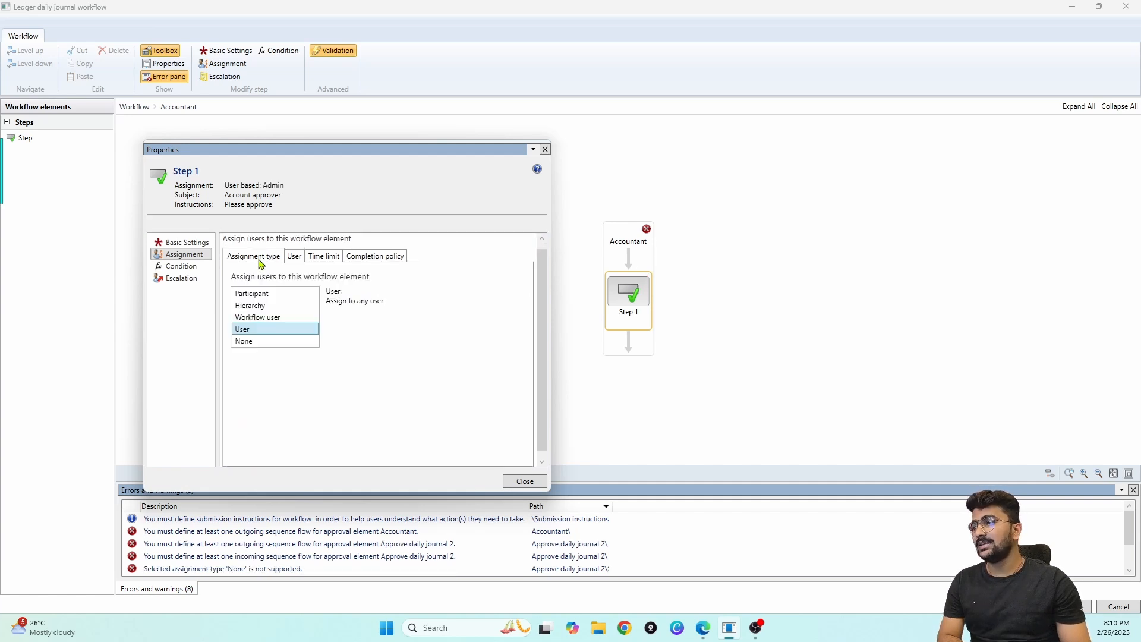
{"action": "left_click", "coordinate": [285, 296]}
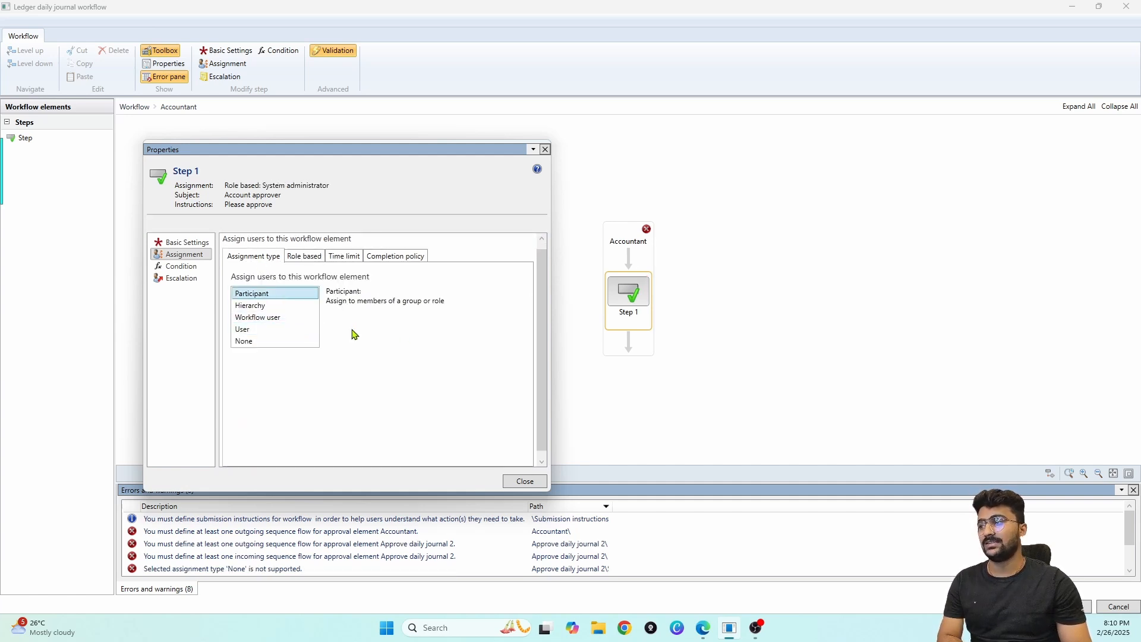
{"action": "left_click", "coordinate": [312, 257]}
{"action": "left_click", "coordinate": [396, 282]}
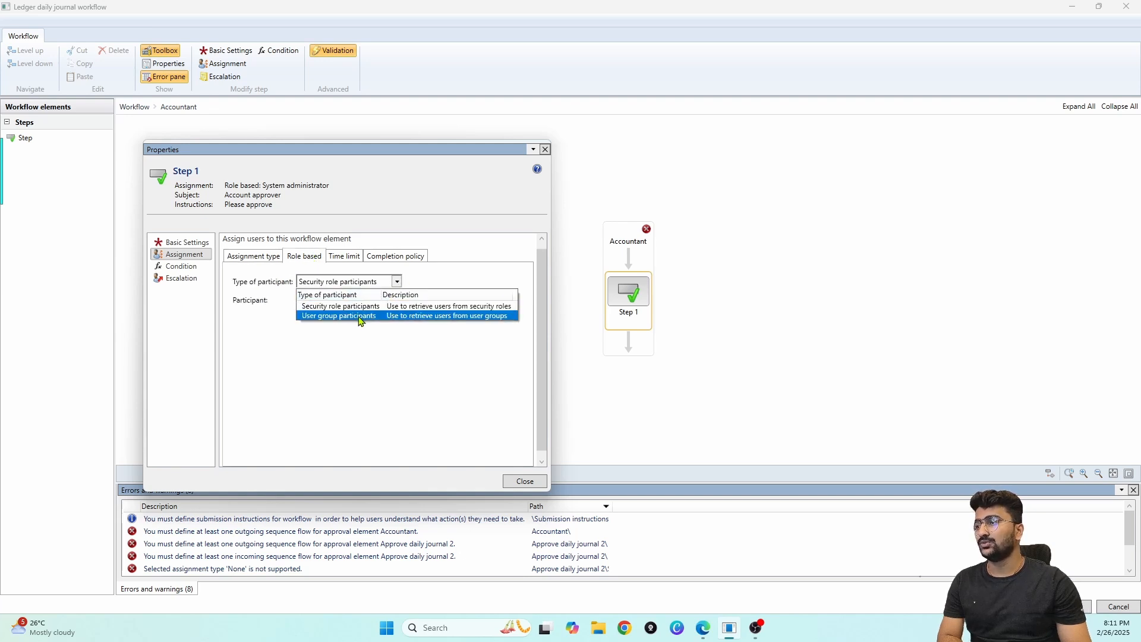
{"action": "left_click", "coordinate": [362, 317]}
{"action": "left_click", "coordinate": [397, 300]}
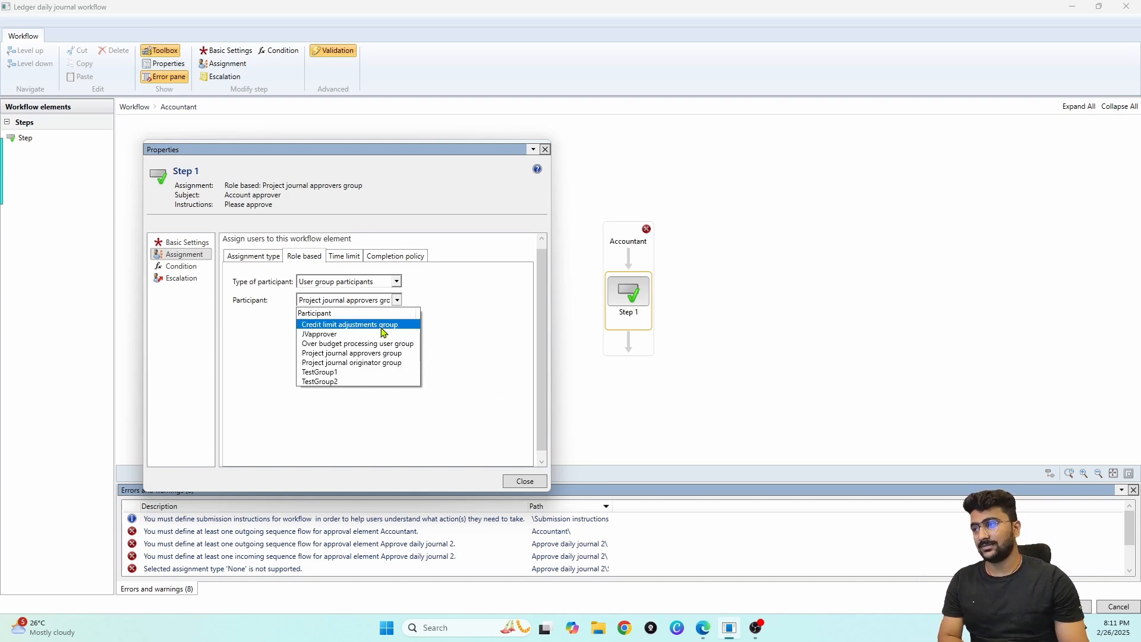
{"action": "left_click", "coordinate": [256, 256]}
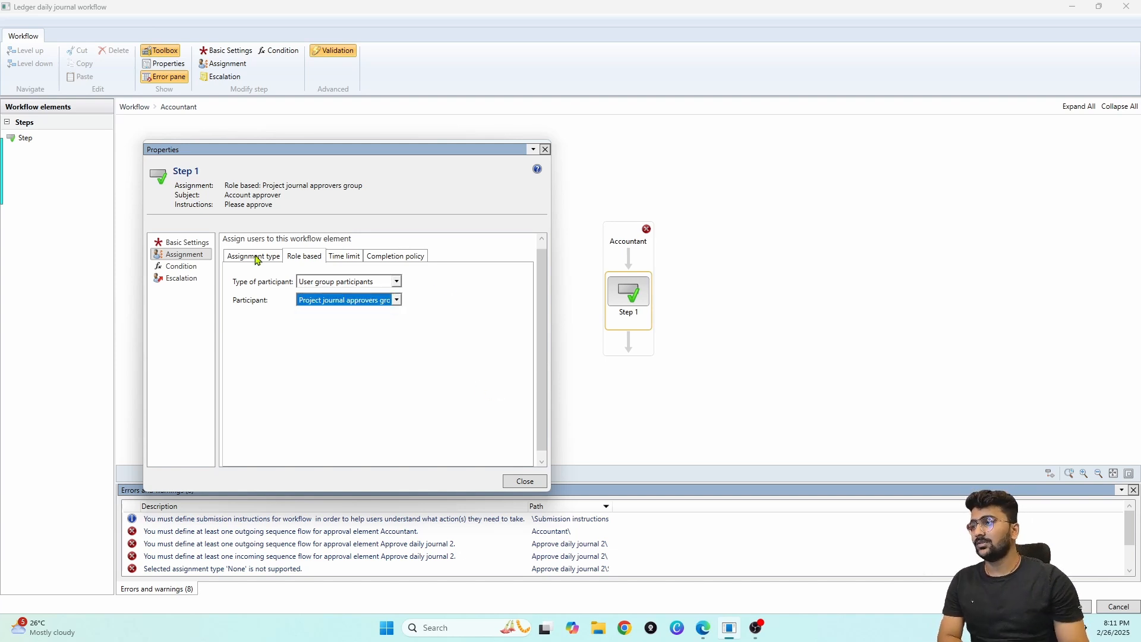
{"action": "left_click", "coordinate": [256, 256]}
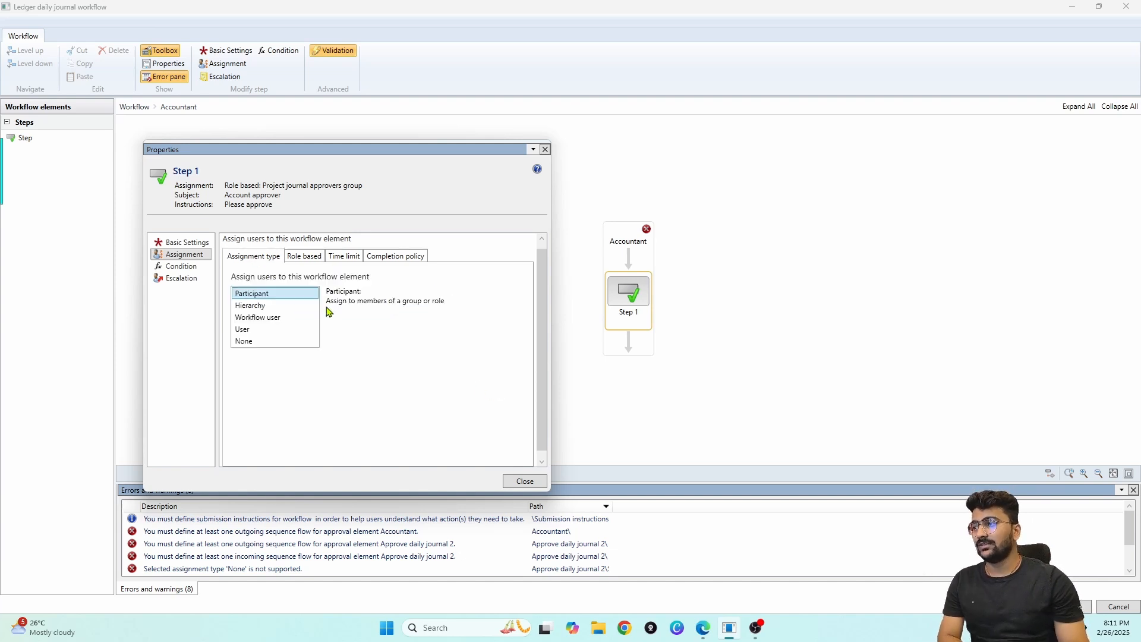
{"action": "left_click", "coordinate": [295, 330]}
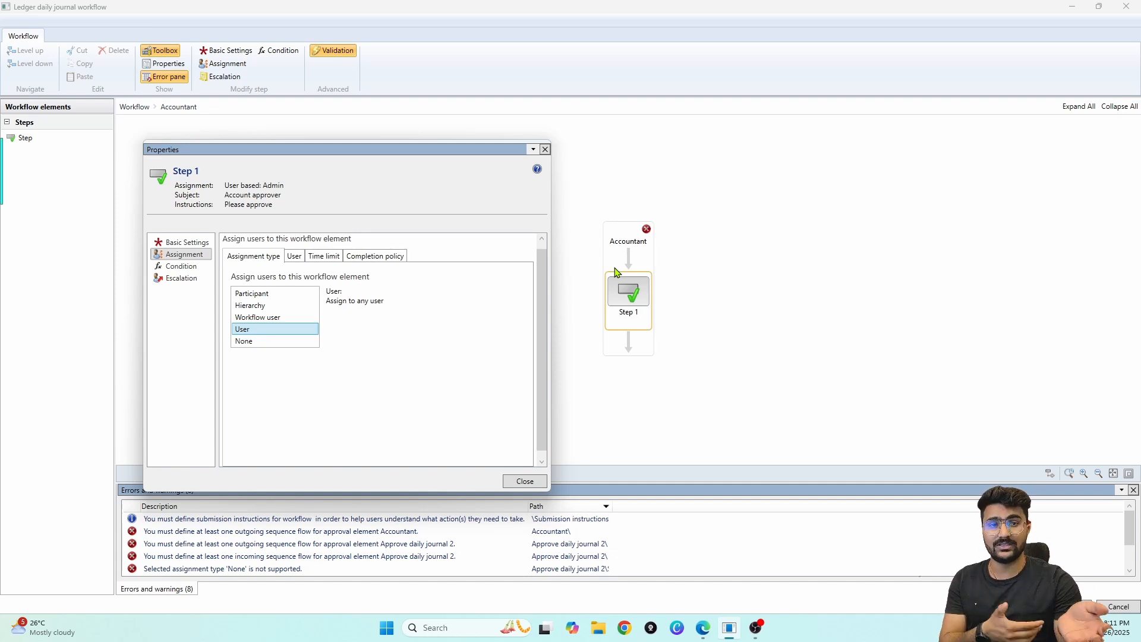
Step: After viewing the participant role options, set Step 1's assignment type back to User
{"action": "left_click", "coordinate": [243, 293]}
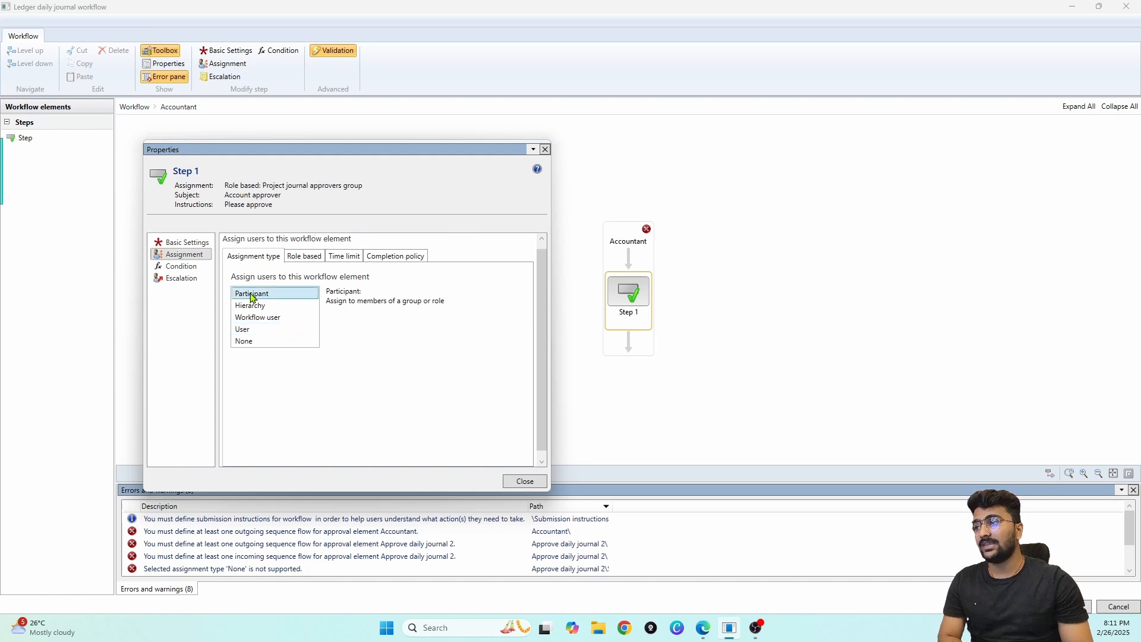
{"action": "left_click", "coordinate": [318, 256]}
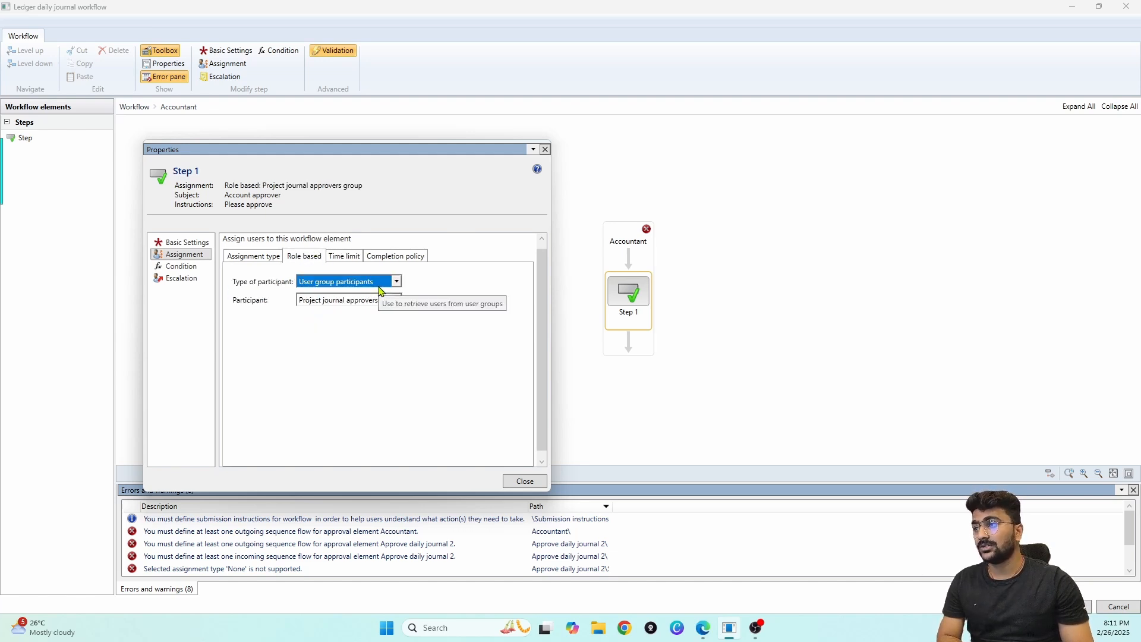
{"action": "left_click", "coordinate": [397, 301]}
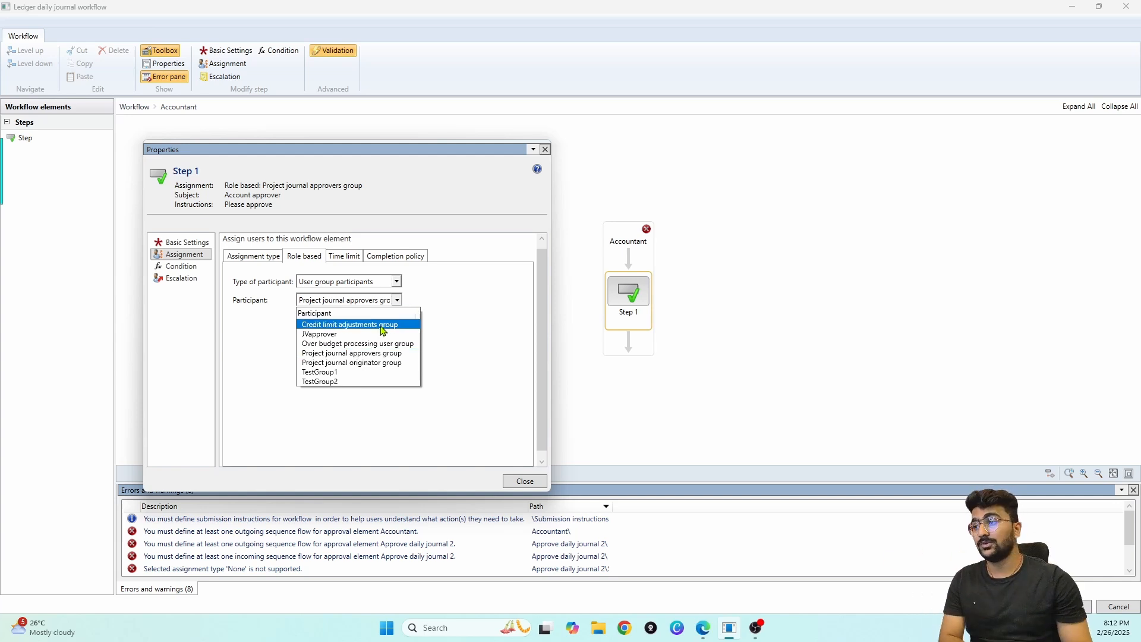
{"action": "left_click", "coordinate": [414, 286]}
{"action": "left_click", "coordinate": [270, 260]}
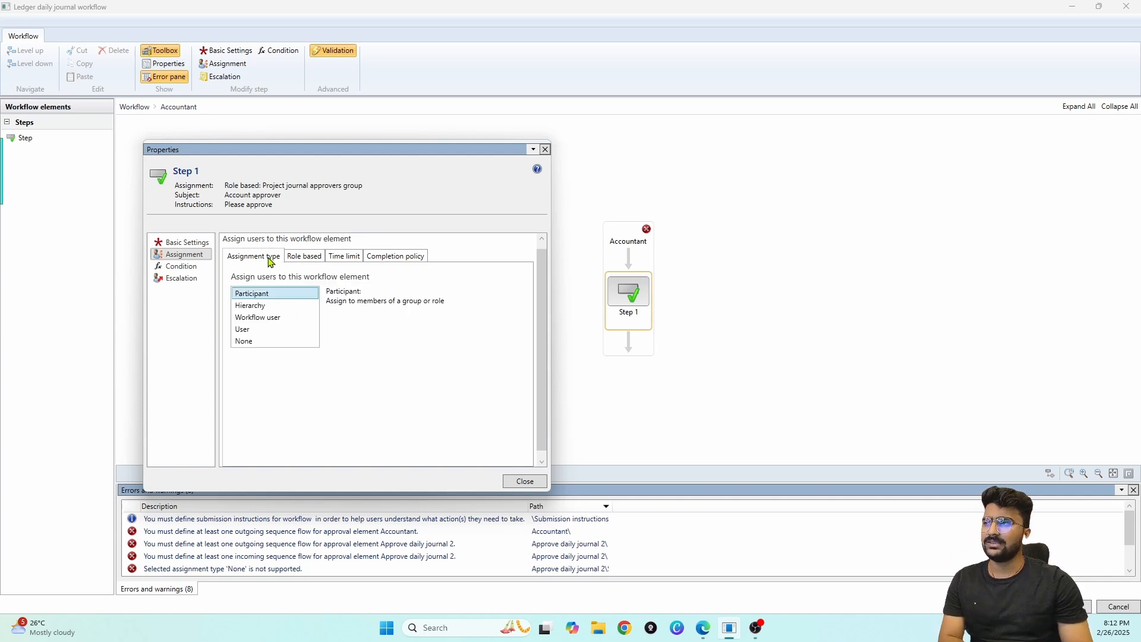
{"action": "left_click", "coordinate": [281, 330]}
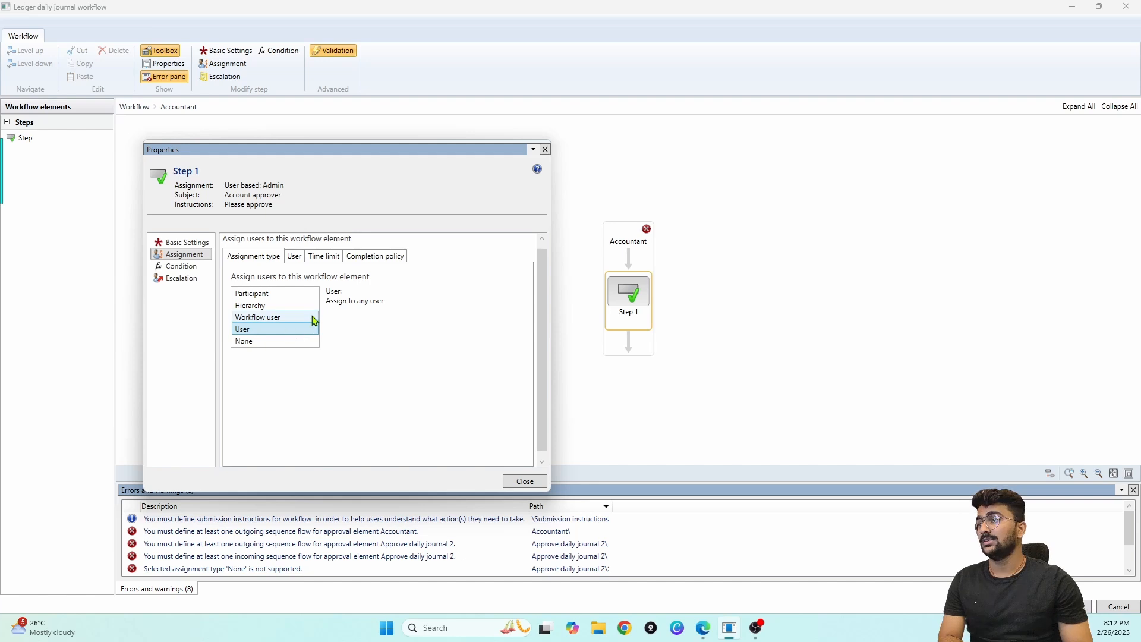
Step: Remove and re-add Admin as Step 1's only user, close the properties, and select Accountant
{"action": "left_click", "coordinate": [300, 259]}
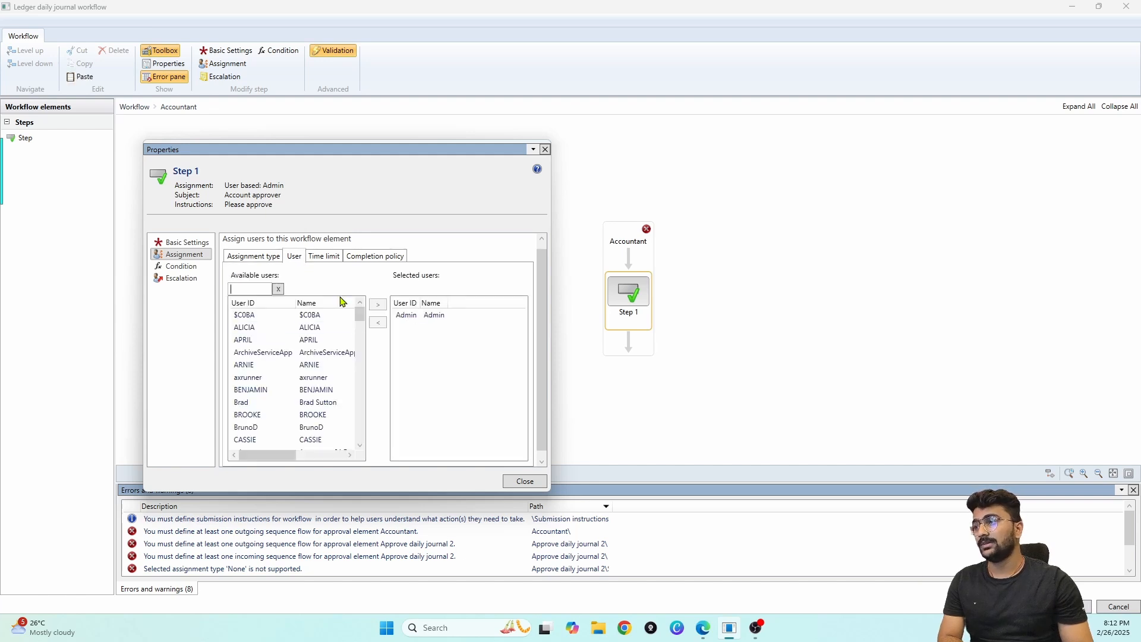
{"action": "left_click", "coordinate": [281, 341]}
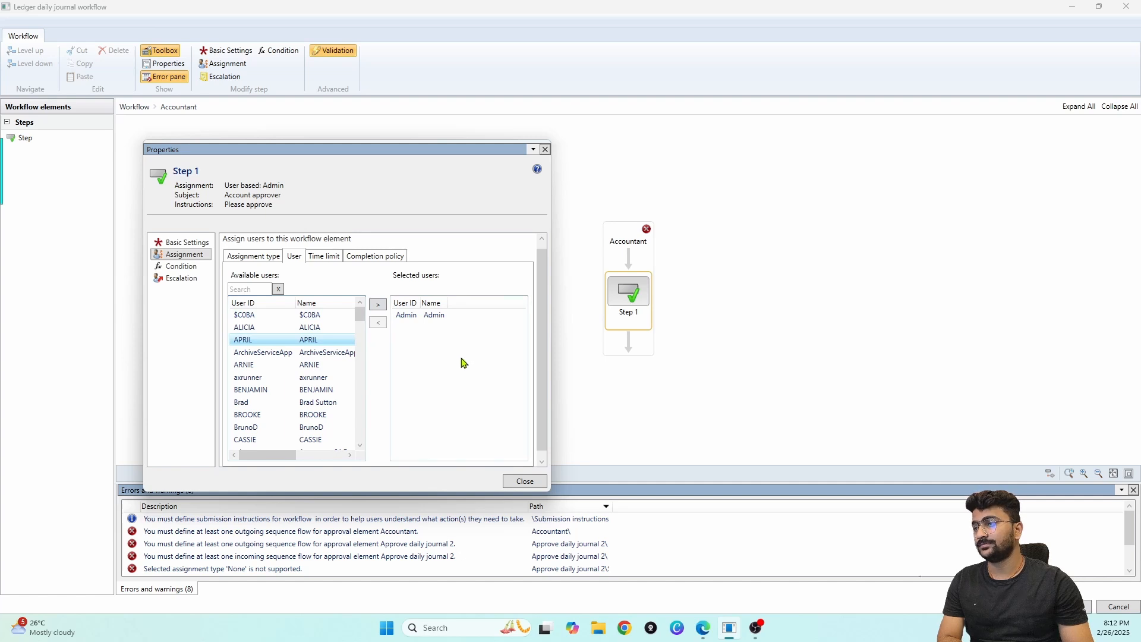
{"action": "left_click", "coordinate": [397, 315]}
{"action": "left_click", "coordinate": [379, 323]}
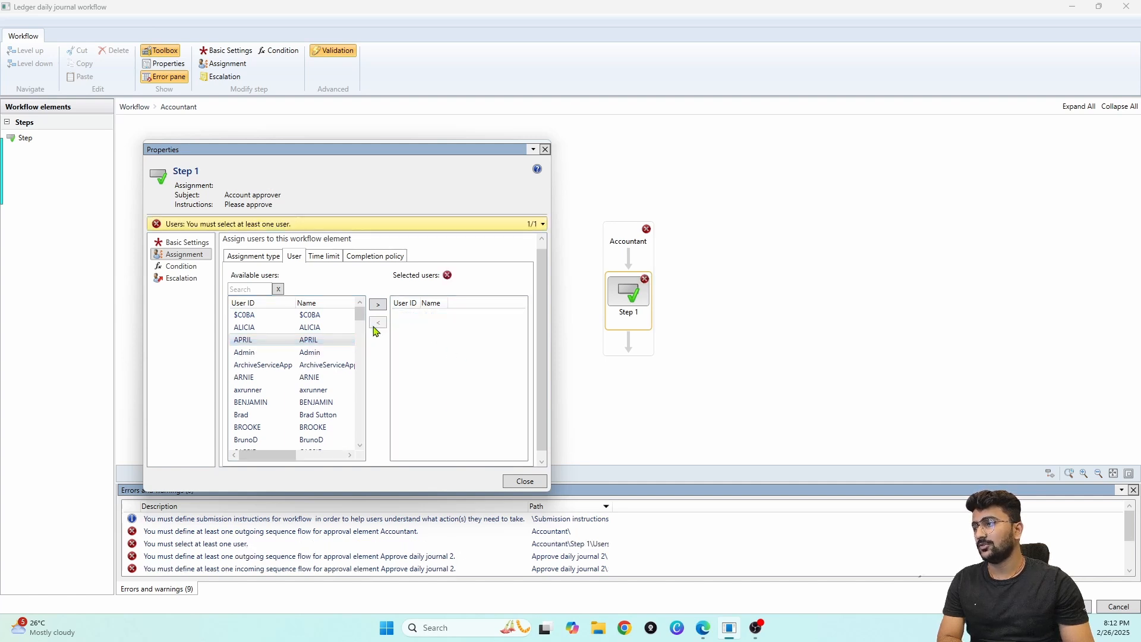
{"action": "left_click", "coordinate": [272, 351]}
{"action": "left_click", "coordinate": [378, 304]}
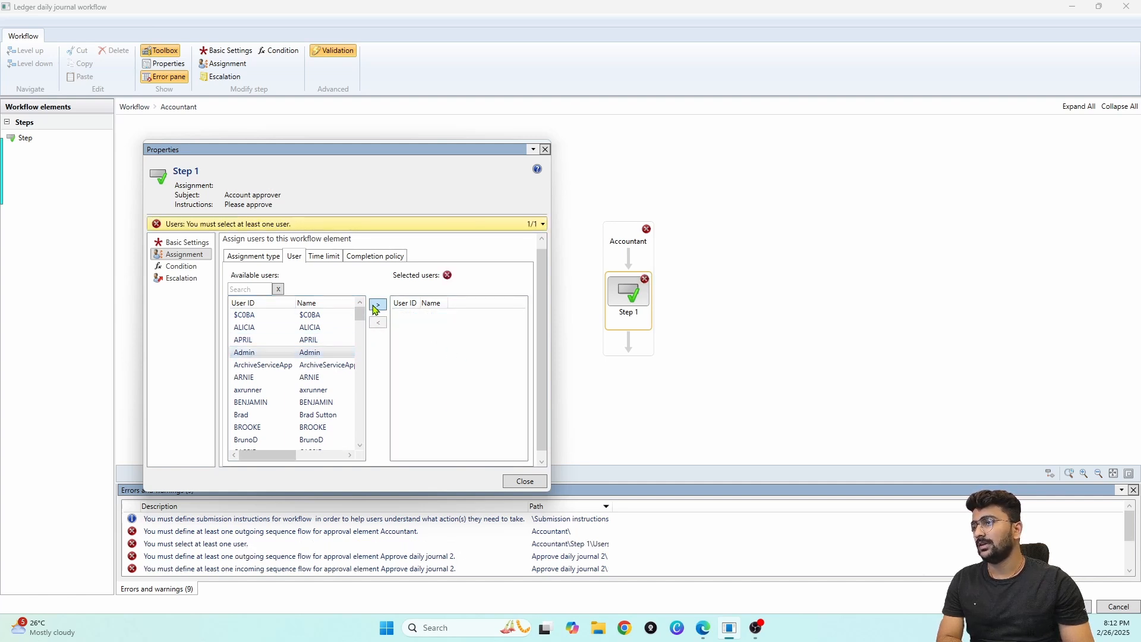
{"action": "left_click", "coordinate": [524, 481]}
{"action": "left_click", "coordinate": [627, 264]}
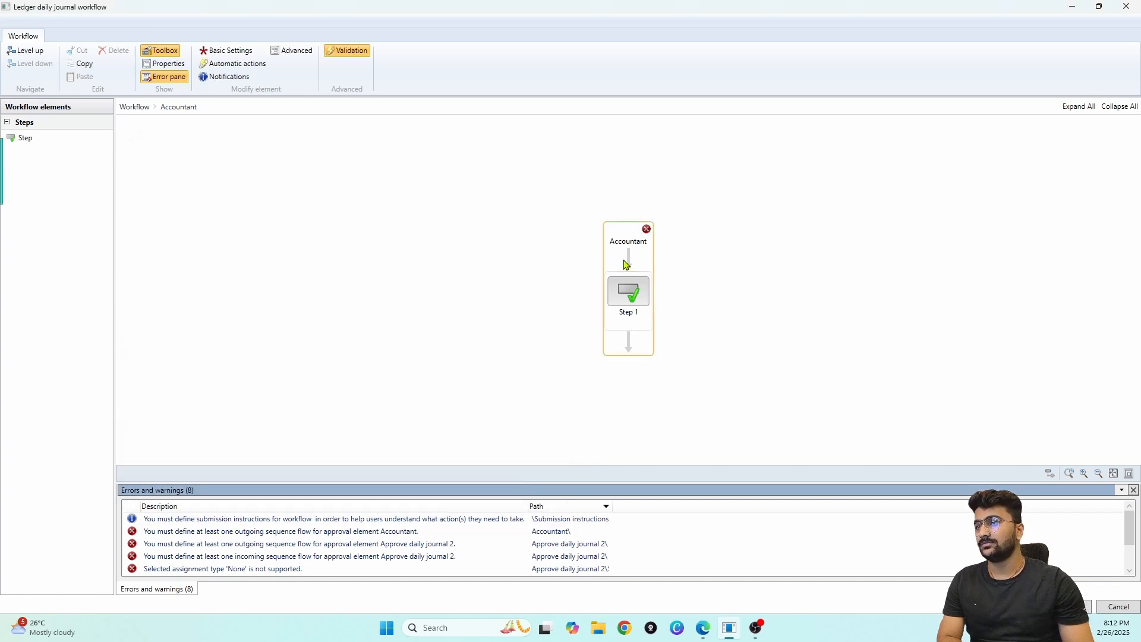
{"action": "left_click", "coordinate": [229, 50]}
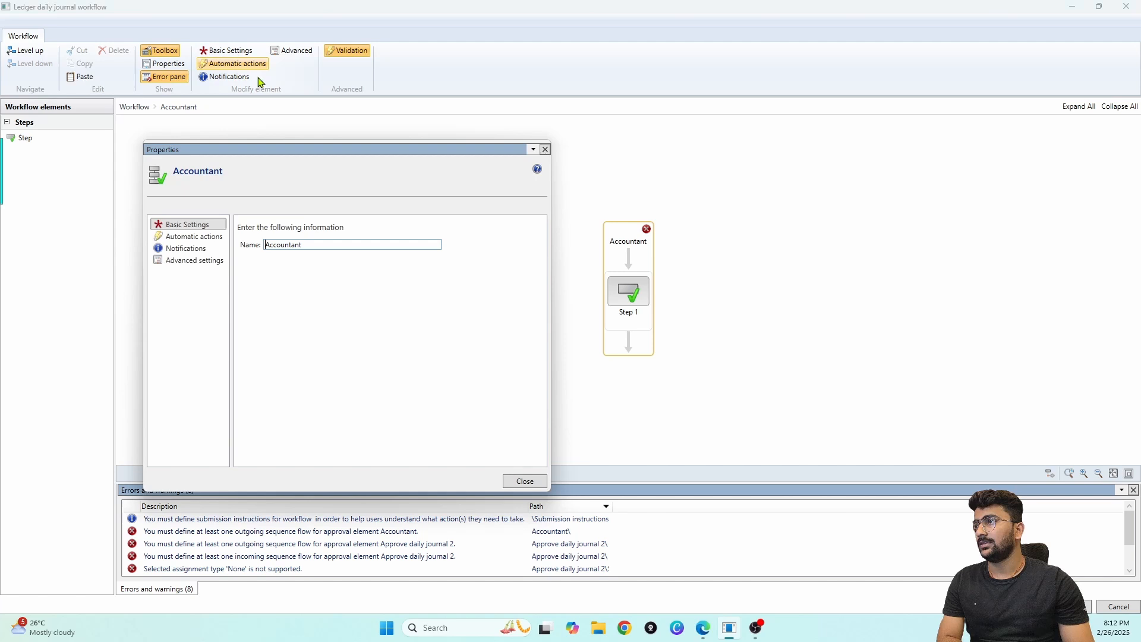
{"action": "left_click", "coordinate": [199, 238]}
{"action": "left_click", "coordinate": [200, 261]}
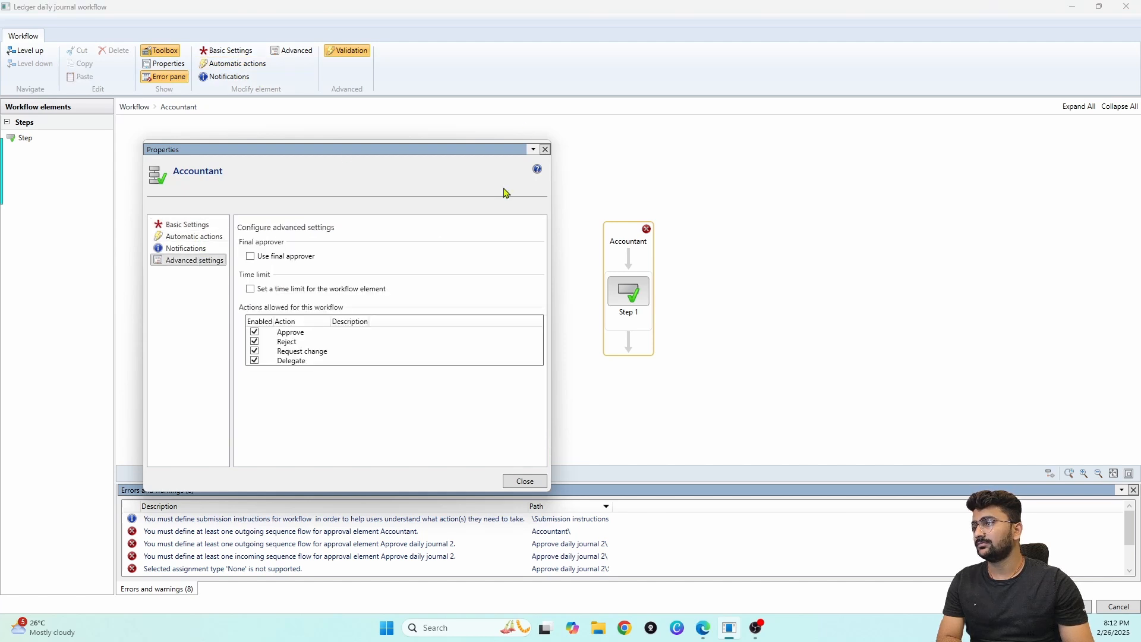
{"action": "left_click", "coordinate": [547, 150]}
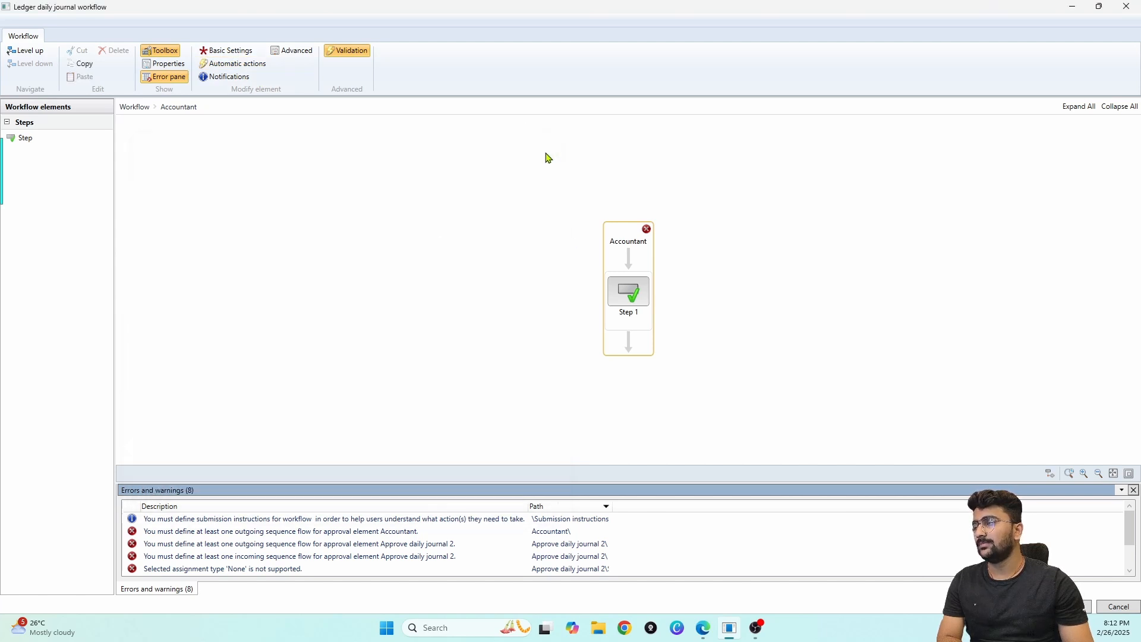
{"action": "left_click", "coordinate": [633, 297]}
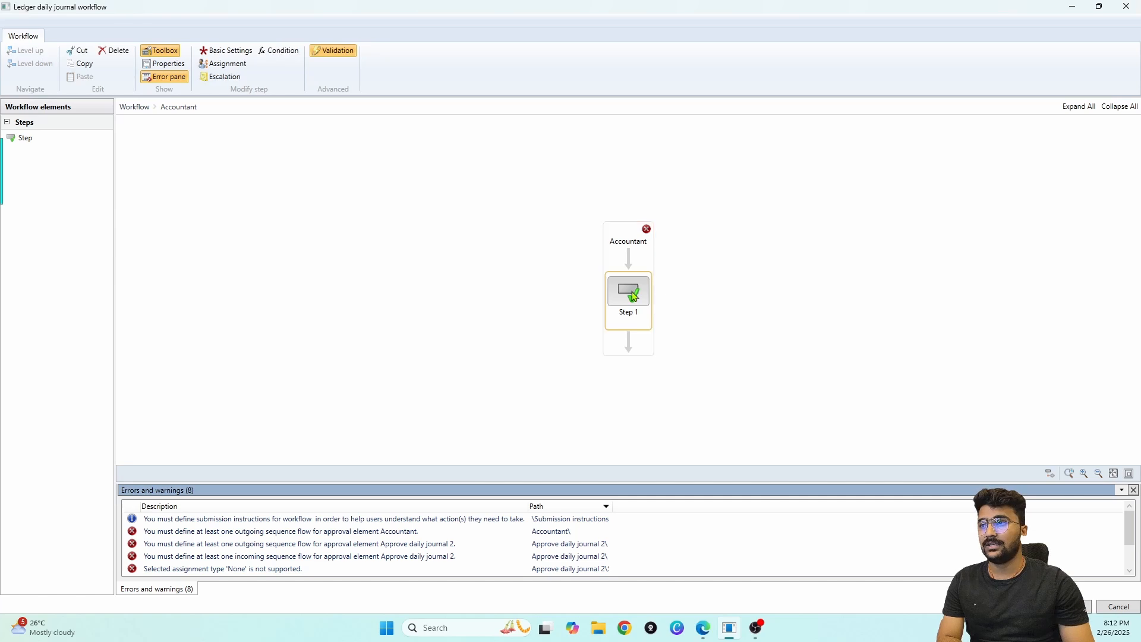
Step: From the top-level workflow, connect Accountant to the second Approve daily journal, redrawing a misplaced connector
{"action": "left_click", "coordinate": [141, 108]}
{"action": "scroll", "coordinate": [684, 275], "scroll_direction": "down", "scroll_amount": 2}
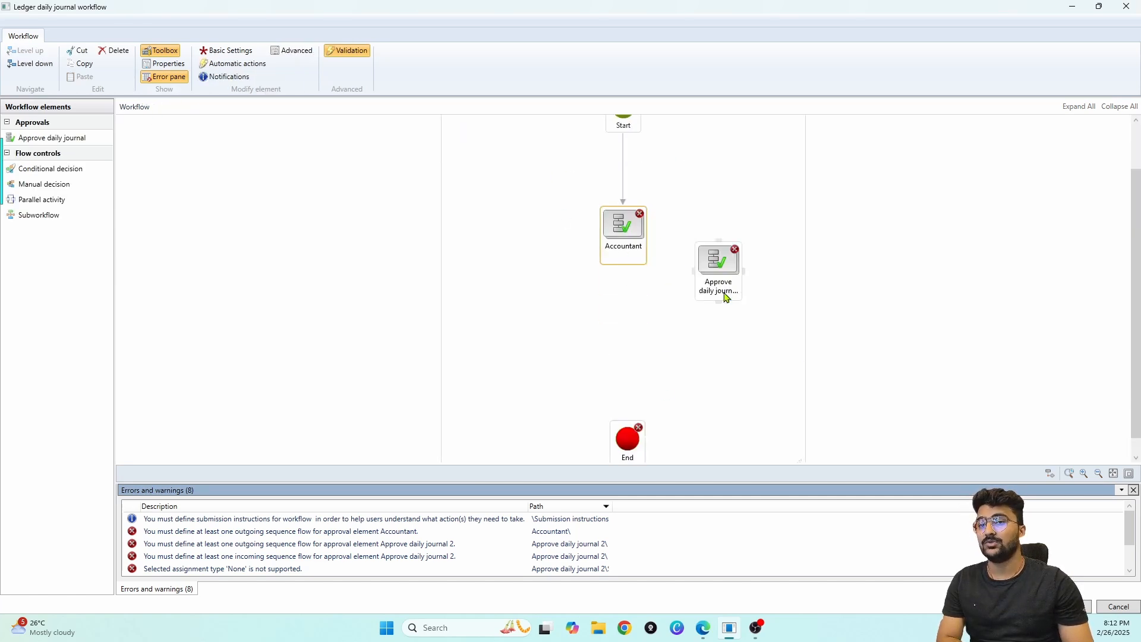
{"action": "mouse_move", "coordinate": [714, 271]}
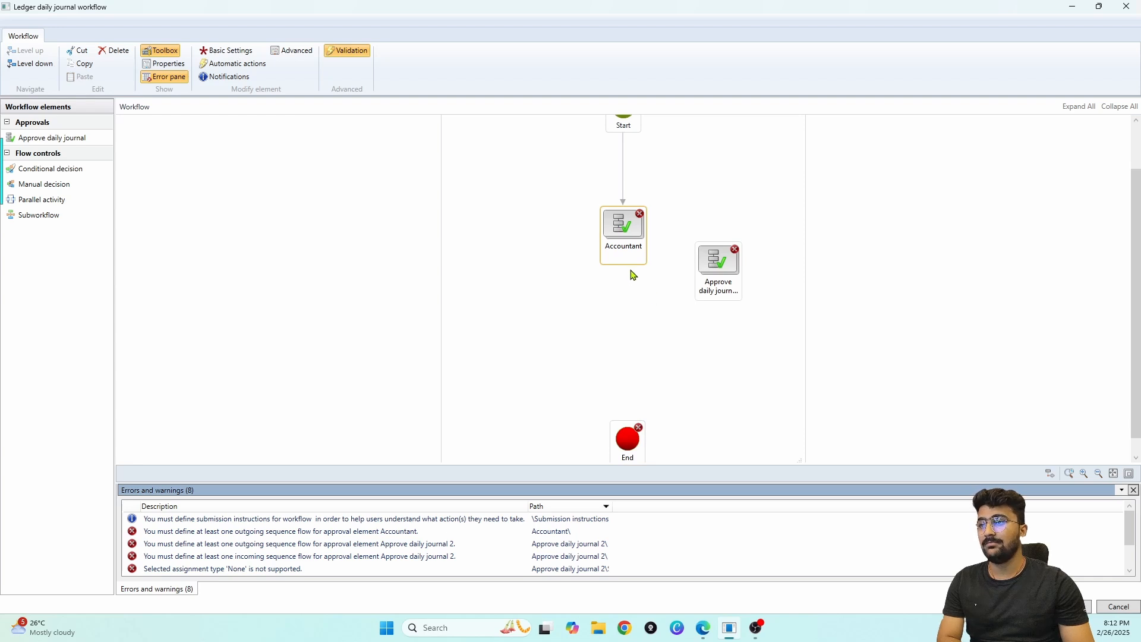
{"action": "mouse_move", "coordinate": [625, 273]}
{"action": "left_click_drag", "start_coordinate": [626, 274], "coordinate": [628, 342]}
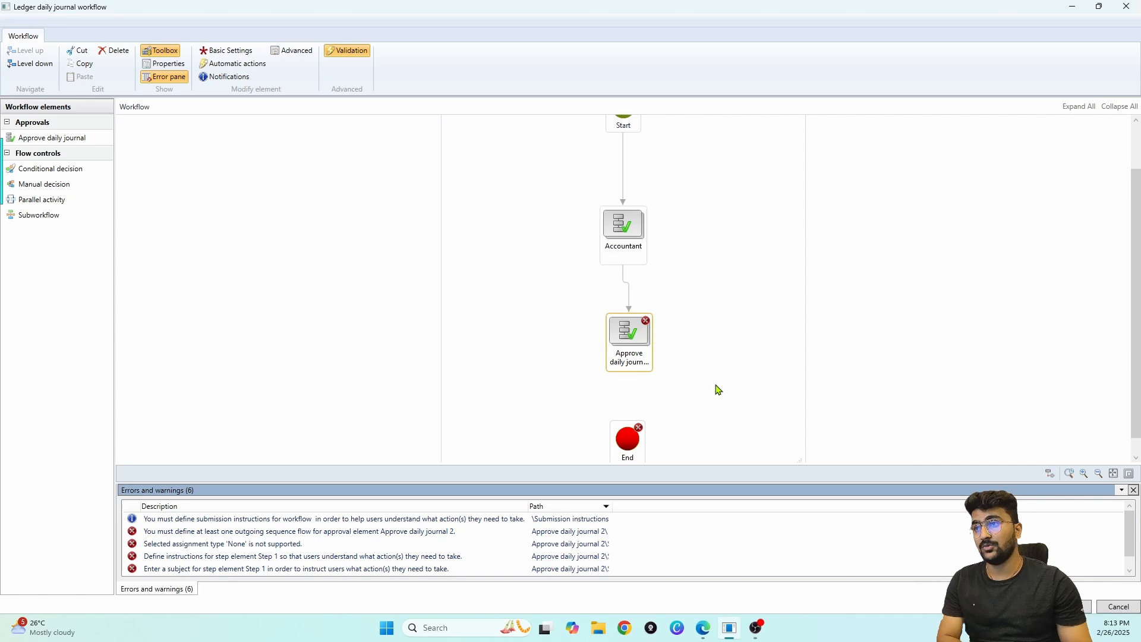
{"action": "left_click", "coordinate": [626, 283]}
{"action": "key", "text": "Delete"}
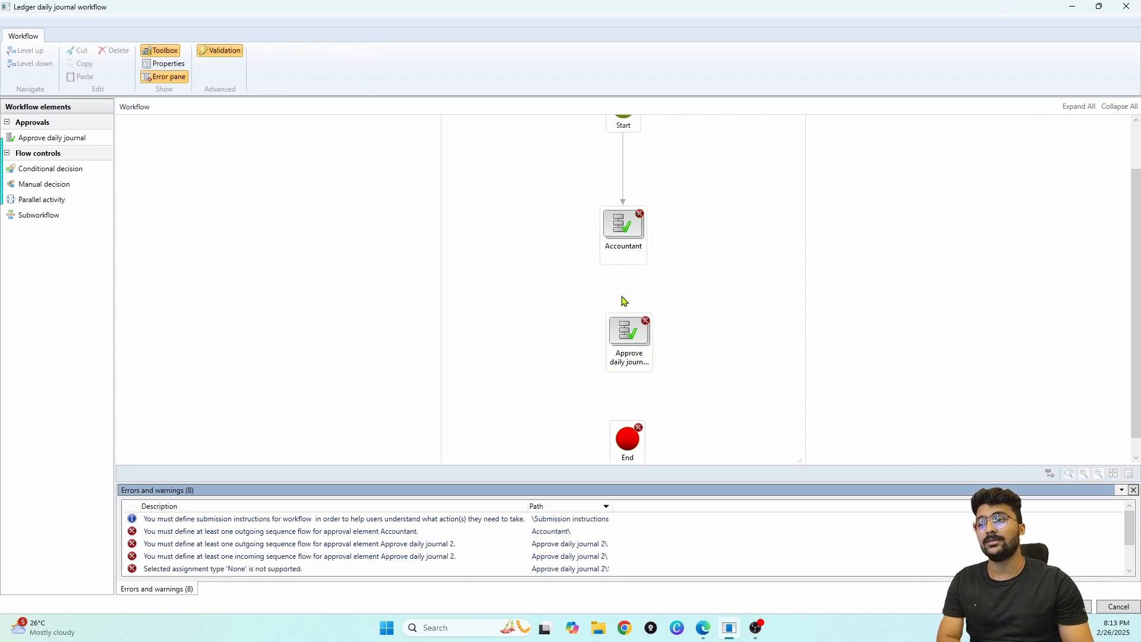
{"action": "mouse_move", "coordinate": [628, 282]}
{"action": "left_mouse_down"}
{"action": "mouse_move", "coordinate": [627, 327]}
{"action": "mouse_move", "coordinate": [636, 318]}
{"action": "left_mouse_up"}
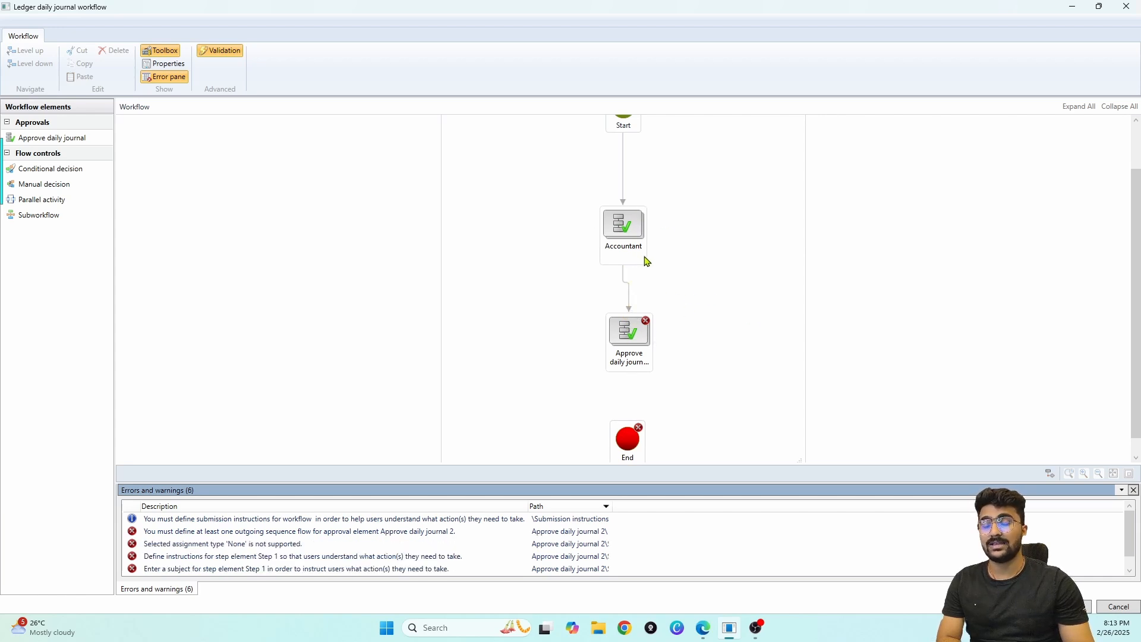
Step: Rename the second approval to 'Manger', then open it and select its Step 1
{"action": "left_click", "coordinate": [627, 334]}
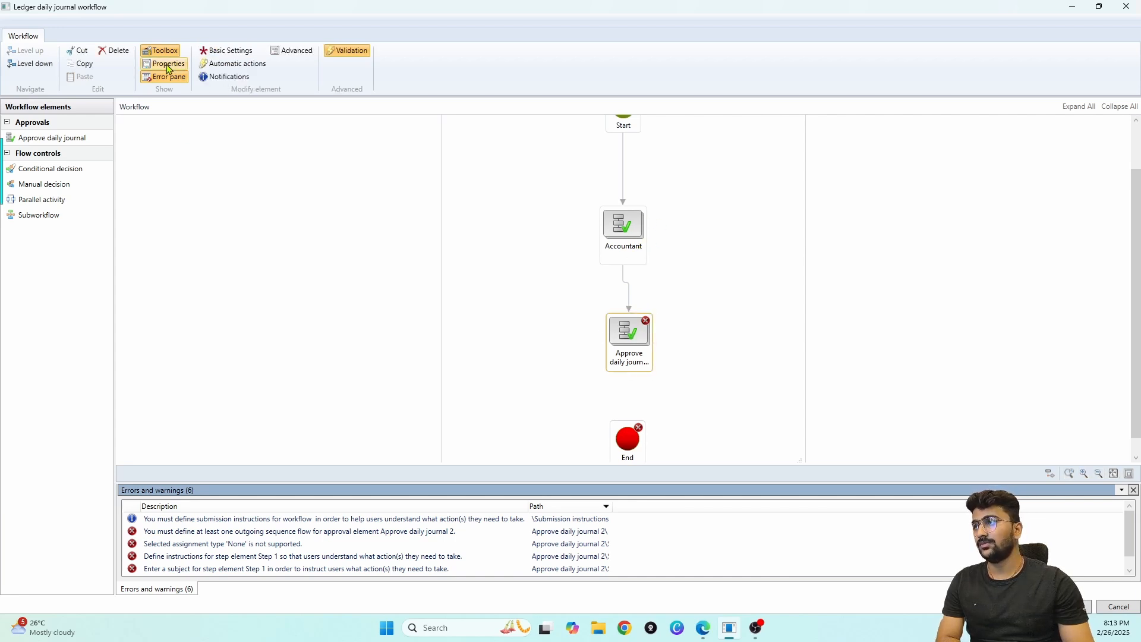
{"action": "left_click", "coordinate": [244, 54]}
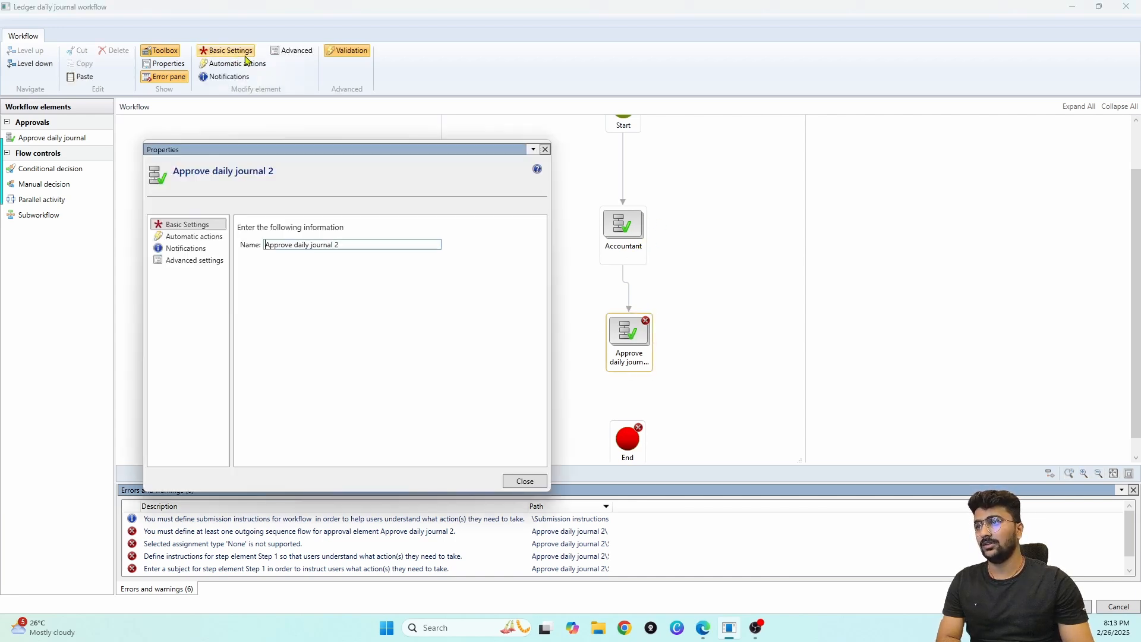
{"action": "triple_click", "coordinate": [351, 242]}
{"action": "type", "text": "Man"}
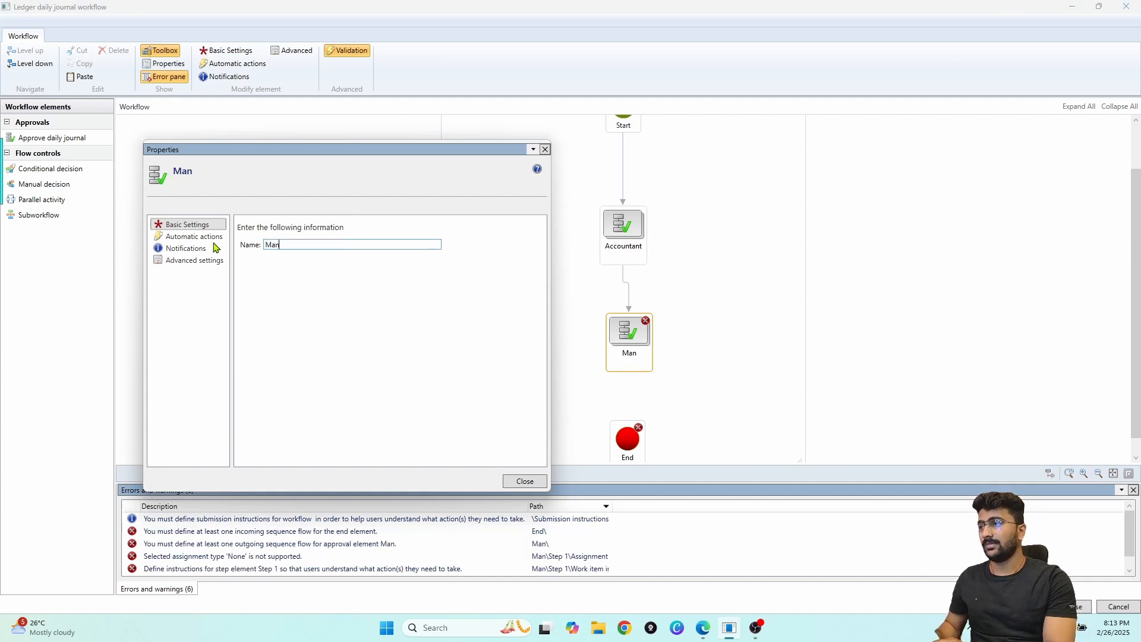
{"action": "type", "text": "ger"}
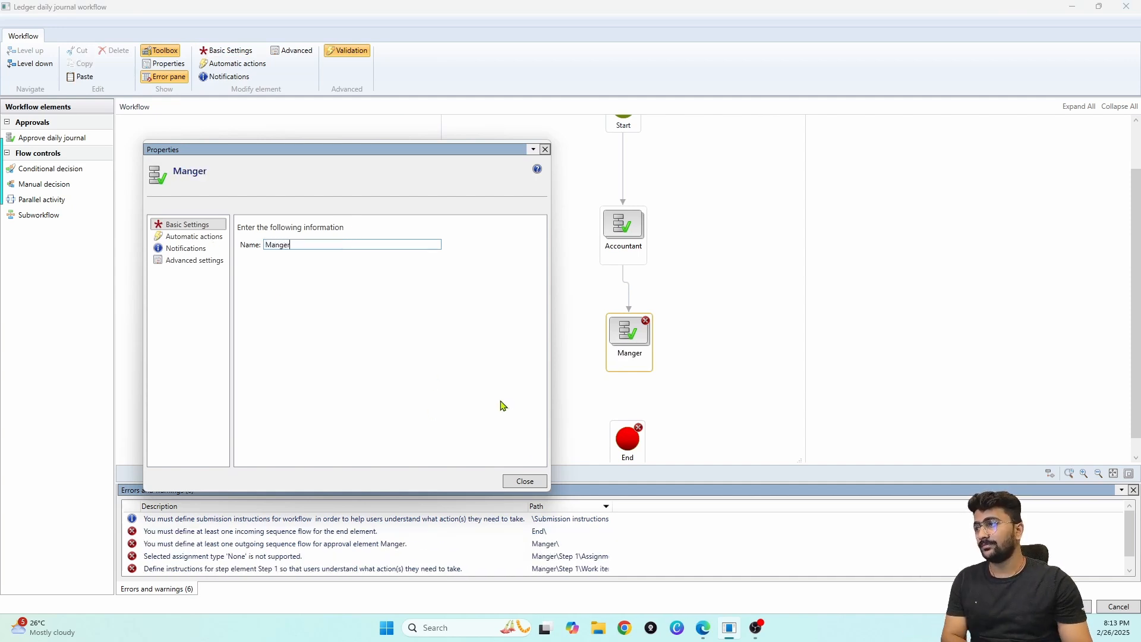
{"action": "left_click", "coordinate": [542, 486]}
{"action": "double_click", "coordinate": [632, 343]}
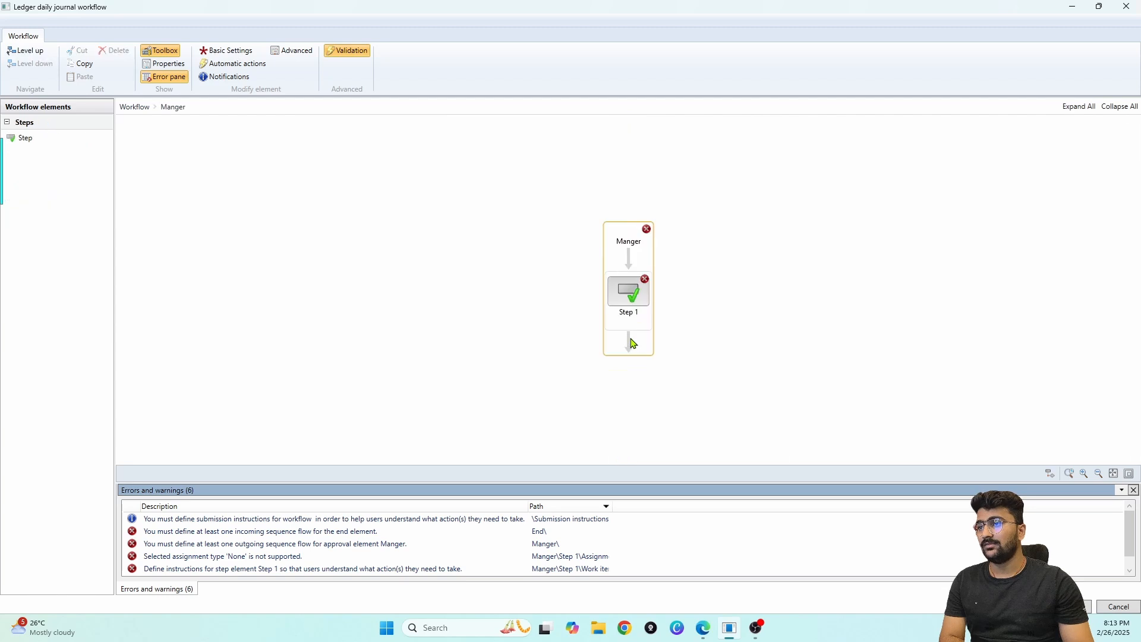
{"action": "left_click", "coordinate": [635, 301]}
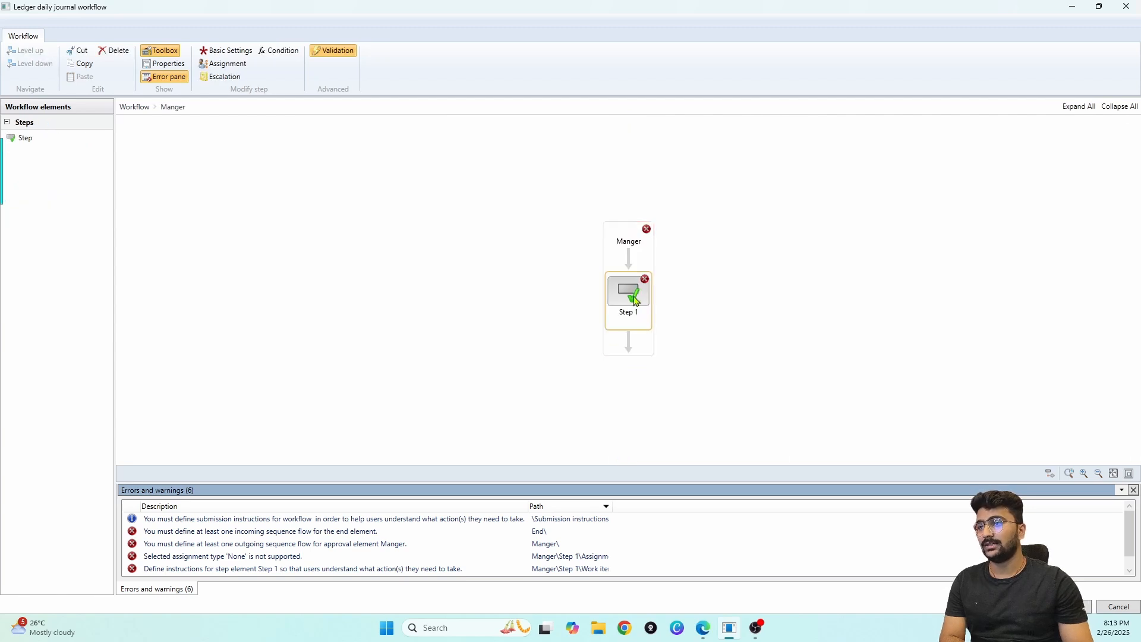
Step: Set the work item subject of Manger's Step 1 to 'Manger approval'
{"action": "left_click", "coordinate": [232, 50]}
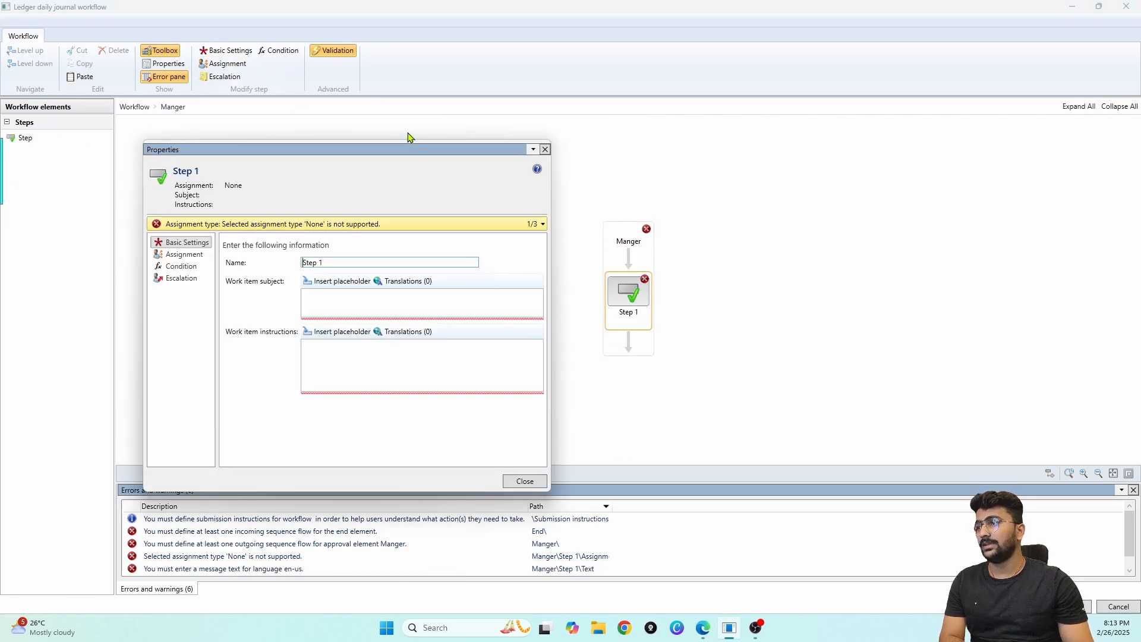
{"action": "left_click", "coordinate": [336, 308]}
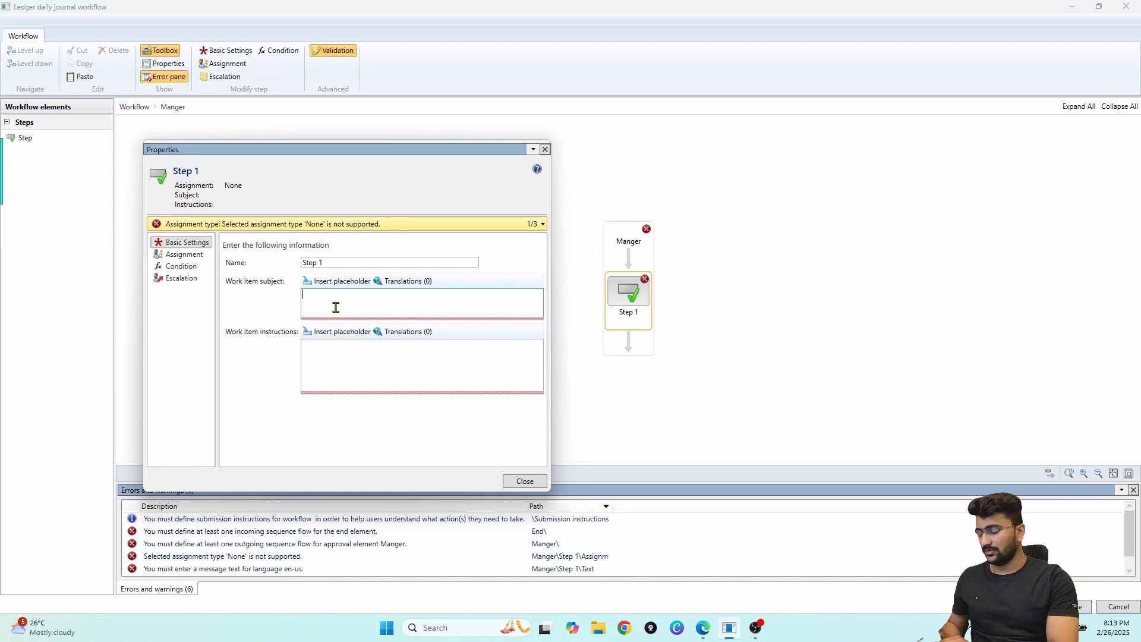
{"action": "type", "text": "Manger ap"}
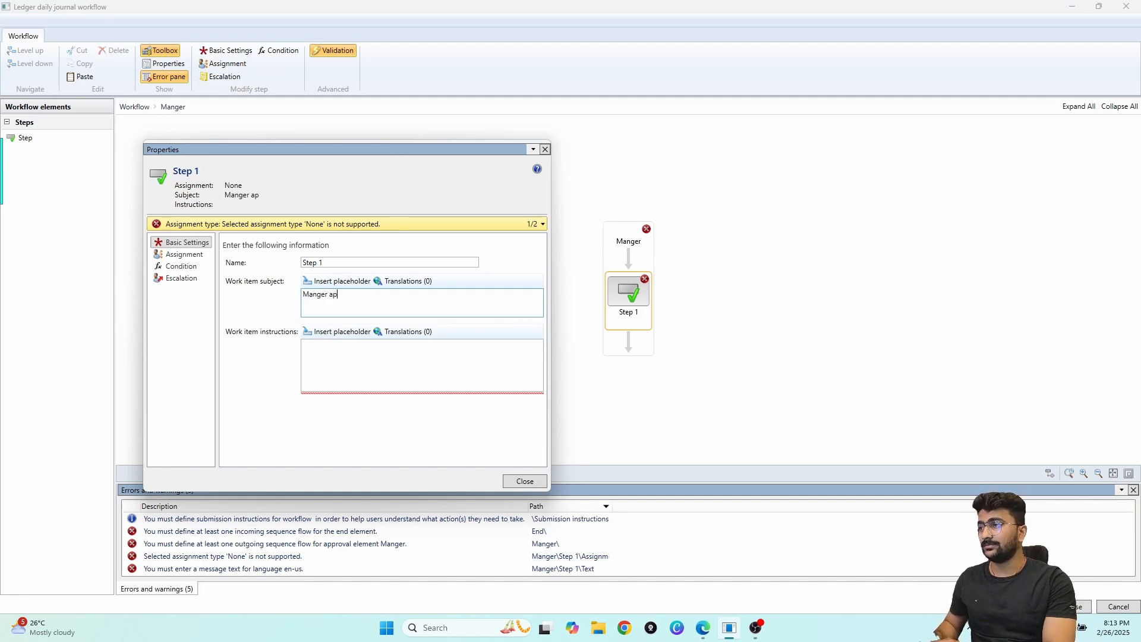
{"action": "type", "text": "proval"}
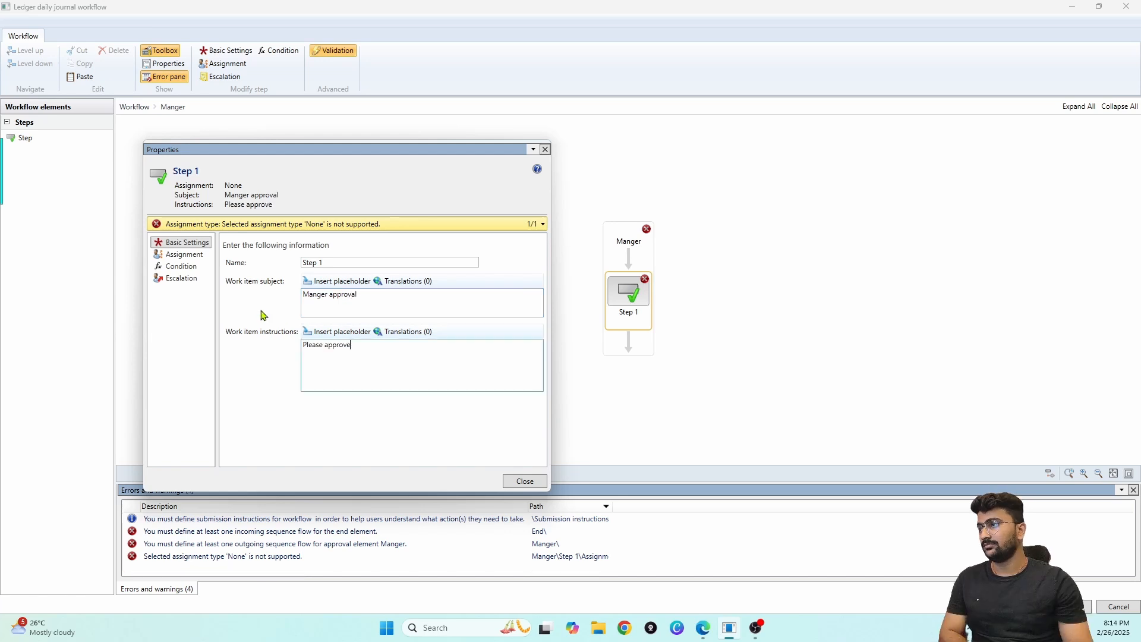
{"action": "left_click", "coordinate": [397, 248]}
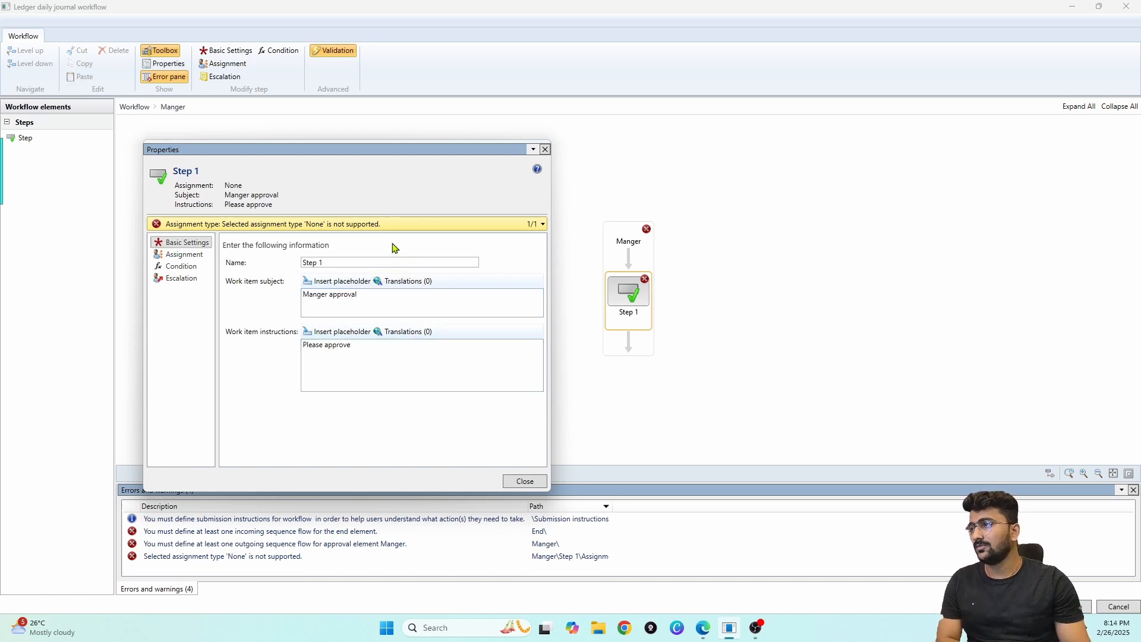
Step: Assign Step 1 to the Admin user and close its properties
{"action": "left_click", "coordinate": [179, 254]}
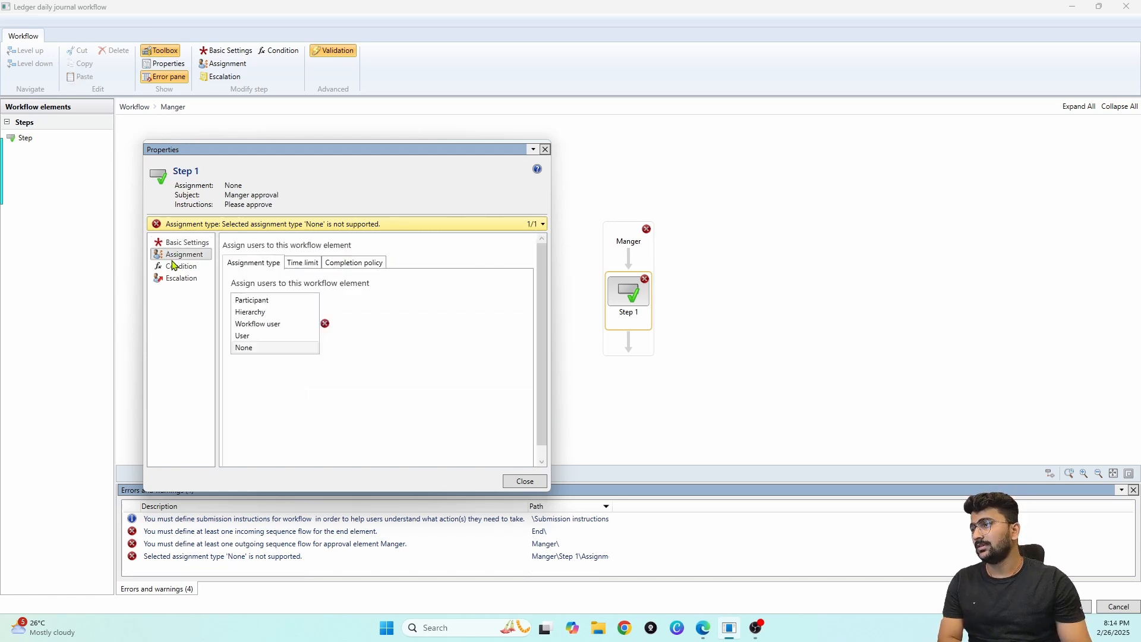
{"action": "left_click", "coordinate": [267, 340]}
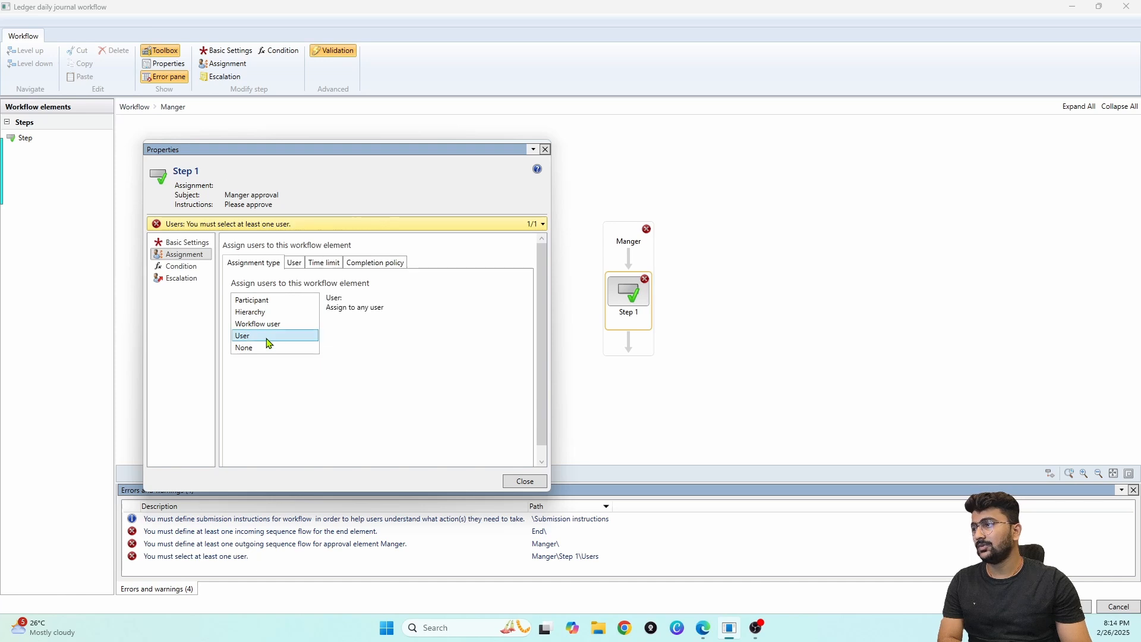
{"action": "left_click", "coordinate": [294, 263]}
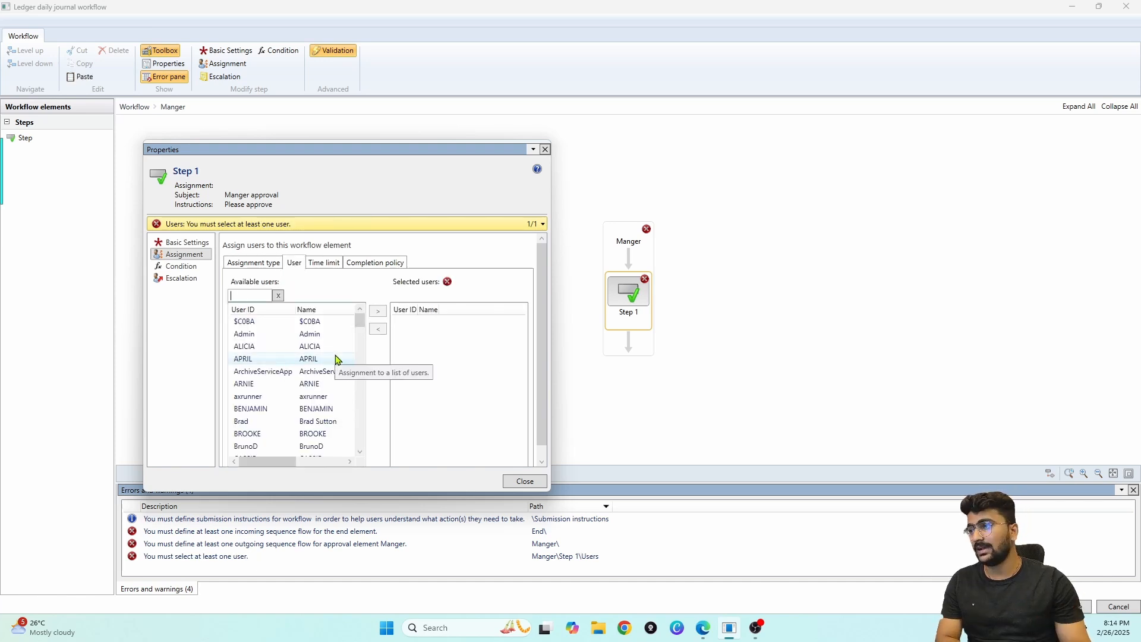
{"action": "left_click", "coordinate": [262, 334]}
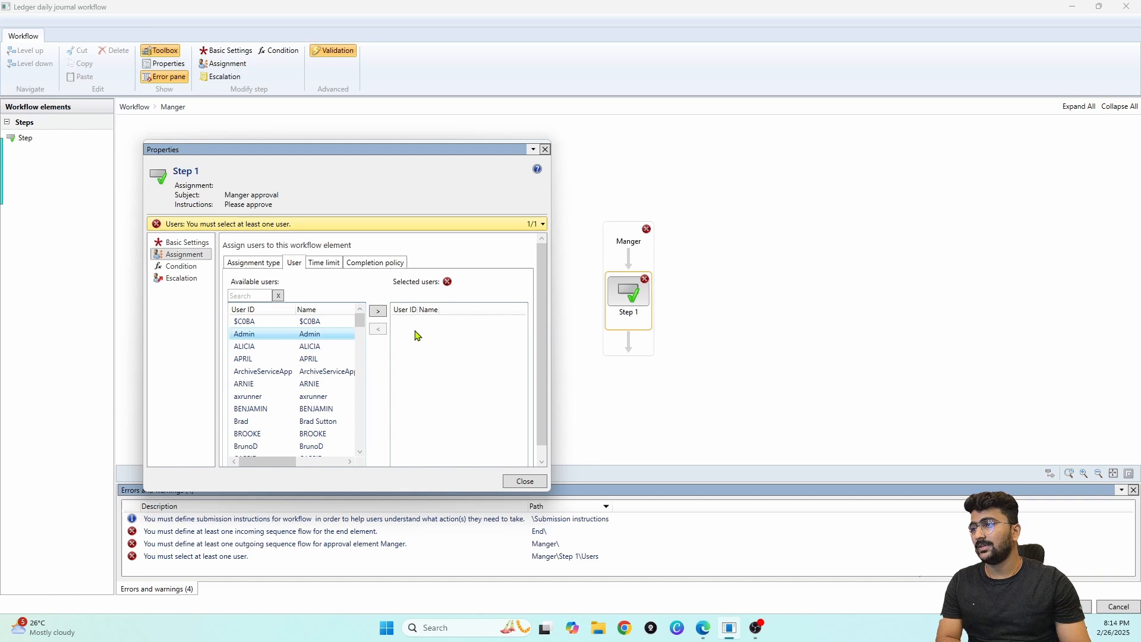
{"action": "left_click", "coordinate": [378, 311]}
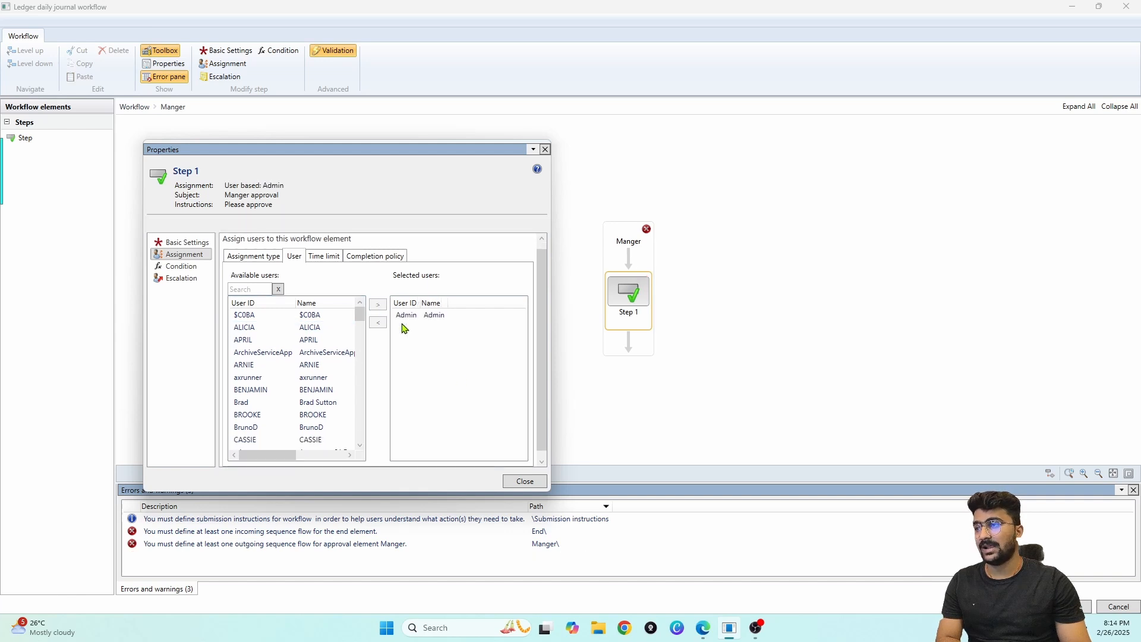
{"action": "left_click", "coordinate": [519, 482]}
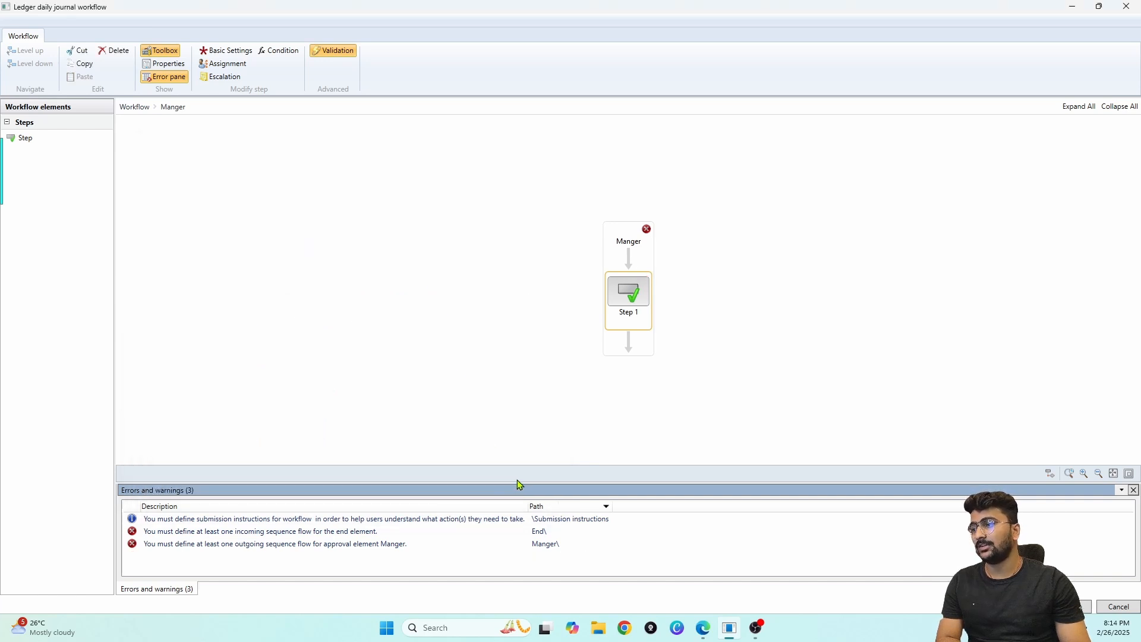
Step: Connect the Manger approval to End on the top-level workflow
{"action": "left_click", "coordinate": [135, 107]}
{"action": "scroll", "coordinate": [694, 338], "scroll_direction": "down", "scroll_amount": 2}
{"action": "left_click_drag", "start_coordinate": [629, 359], "coordinate": [630, 411]}
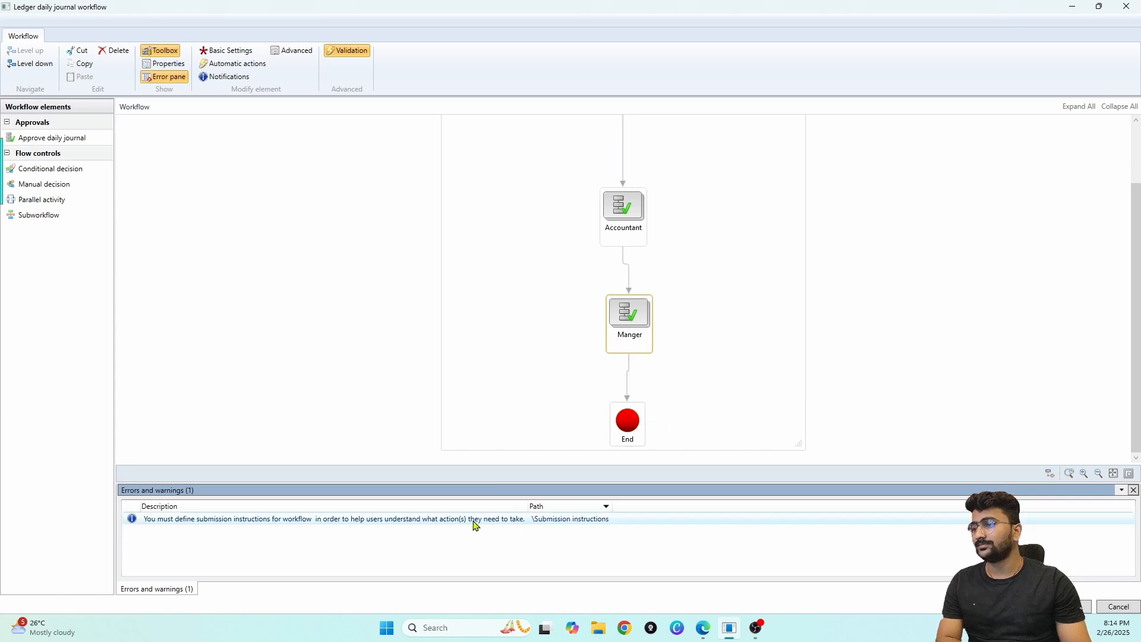
Step: Set the workflow's submission instructions to 'Please approve' to clear the remaining error
{"action": "left_click", "coordinate": [169, 84]}
{"action": "left_click", "coordinate": [169, 84]}
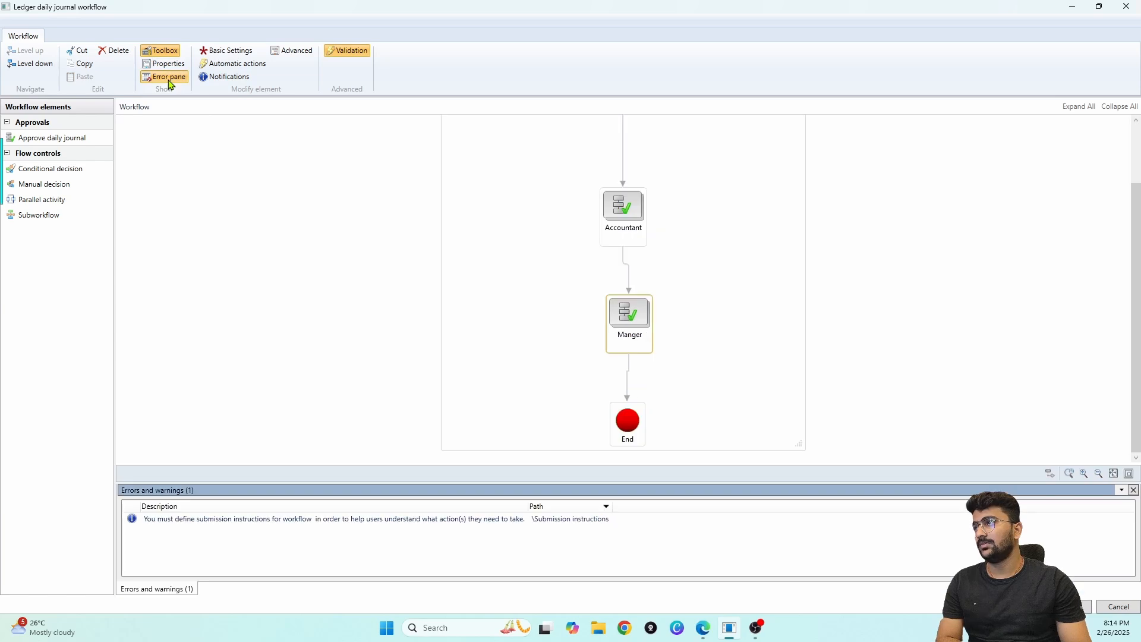
{"action": "double_click", "coordinate": [349, 525]}
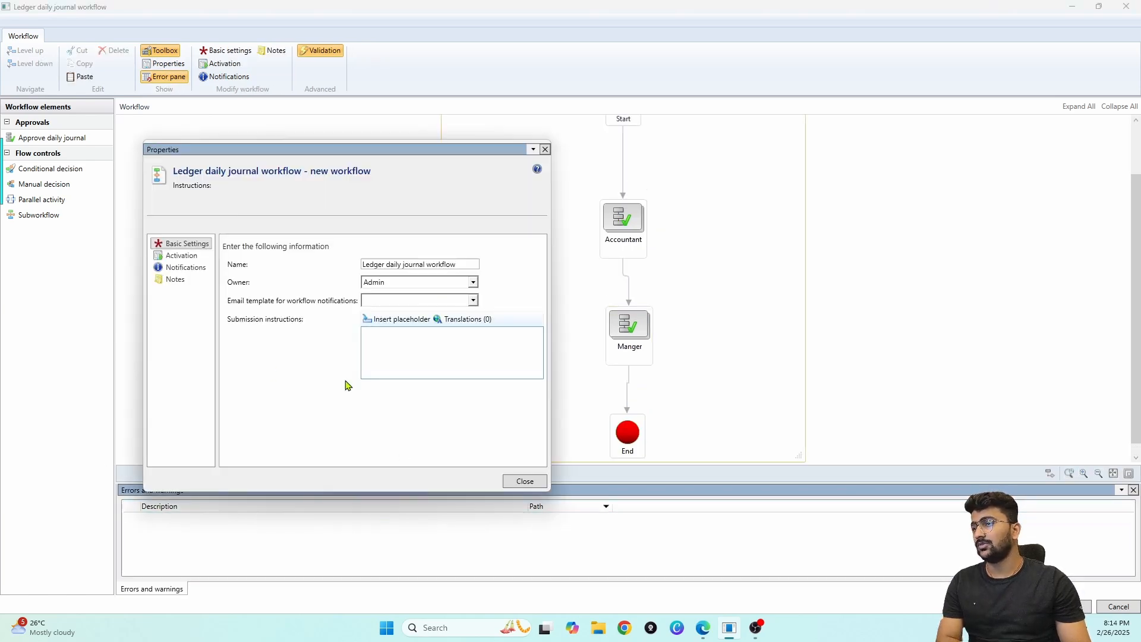
{"action": "left_click", "coordinate": [395, 357]}
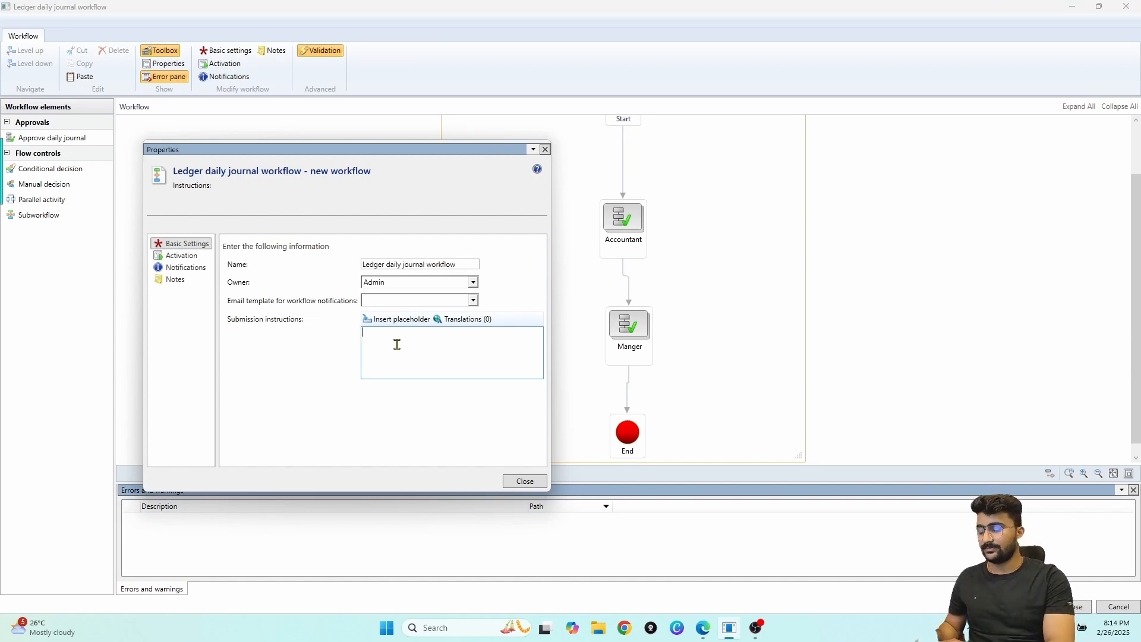
{"action": "type", "text": "Please approve"}
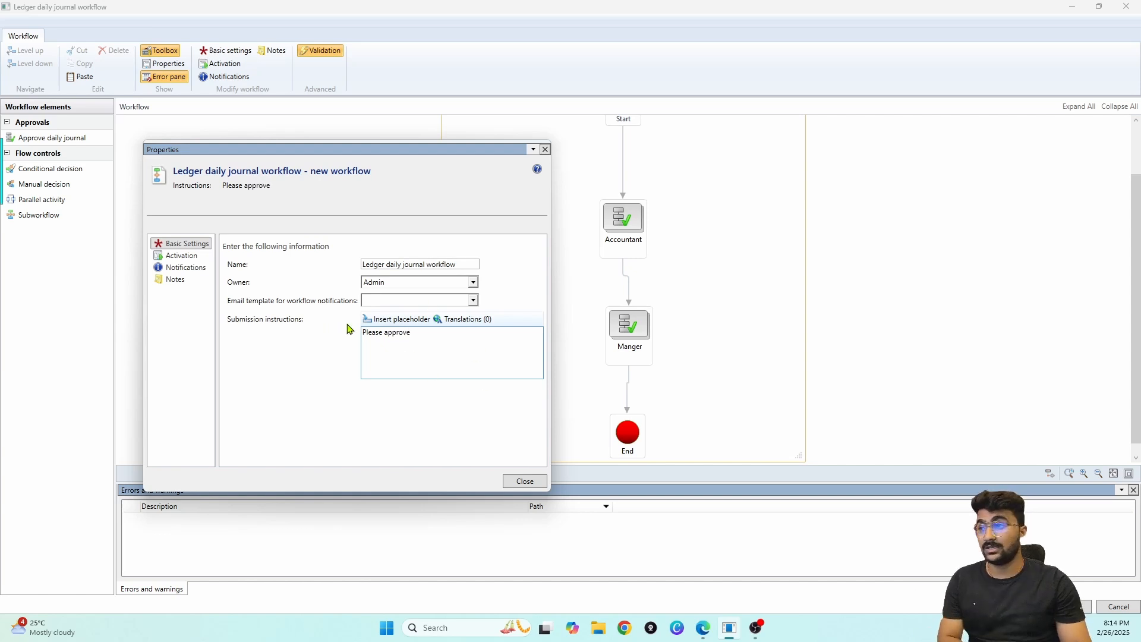
{"action": "left_click", "coordinate": [526, 483]}
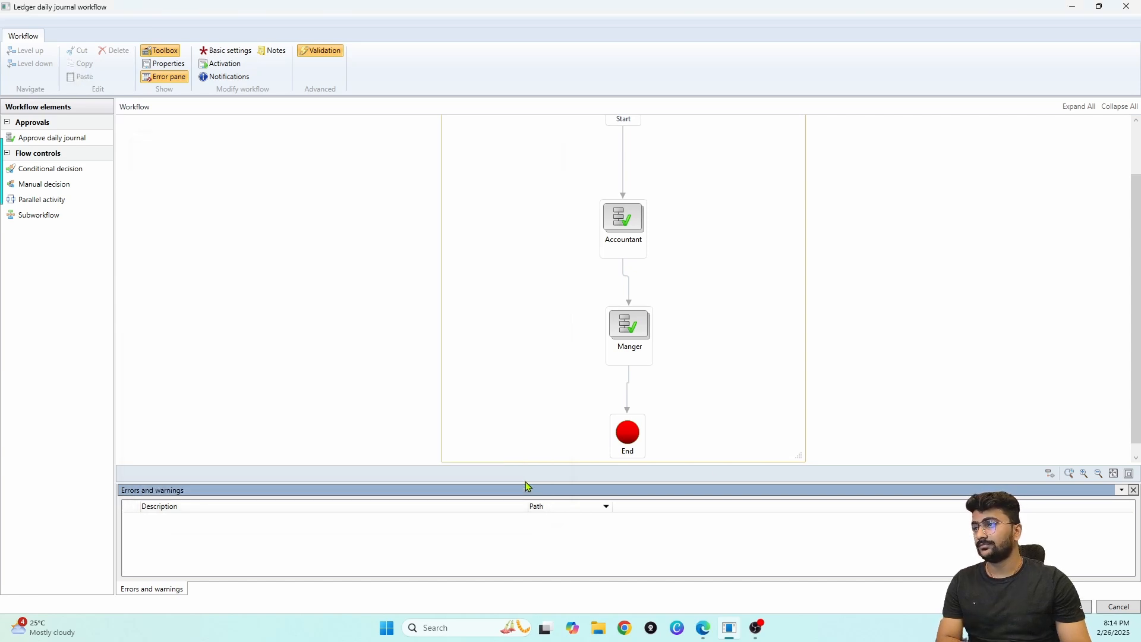
Step: Save the workflow as a new version and activate it
{"action": "left_click", "coordinate": [630, 383]}
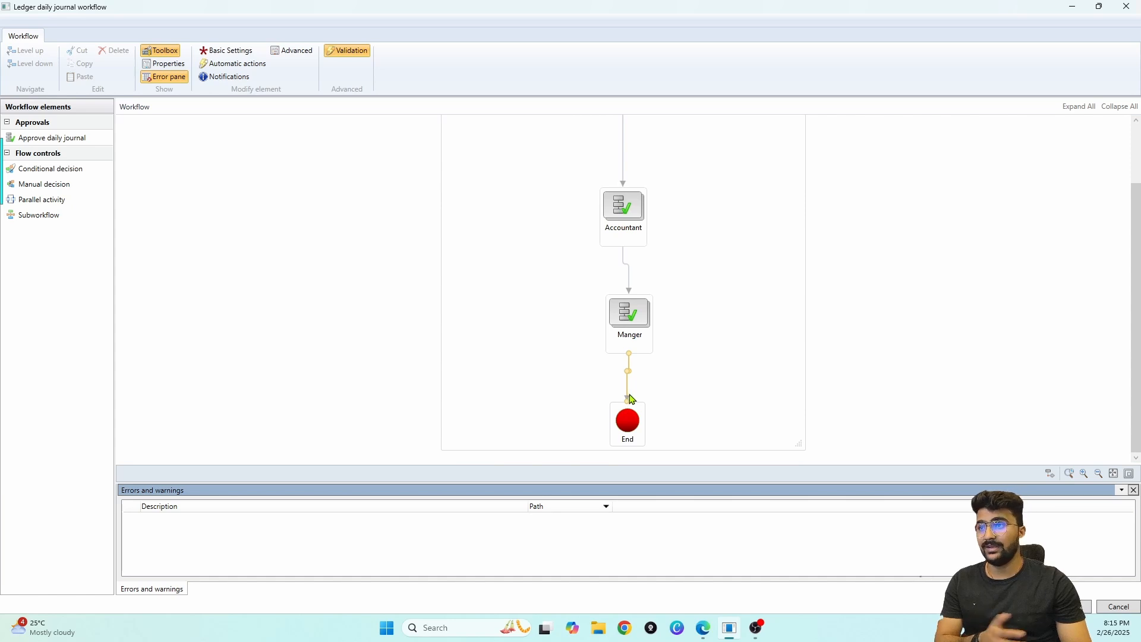
{"action": "scroll", "coordinate": [602, 301], "scroll_direction": "up", "scroll_amount": 1}
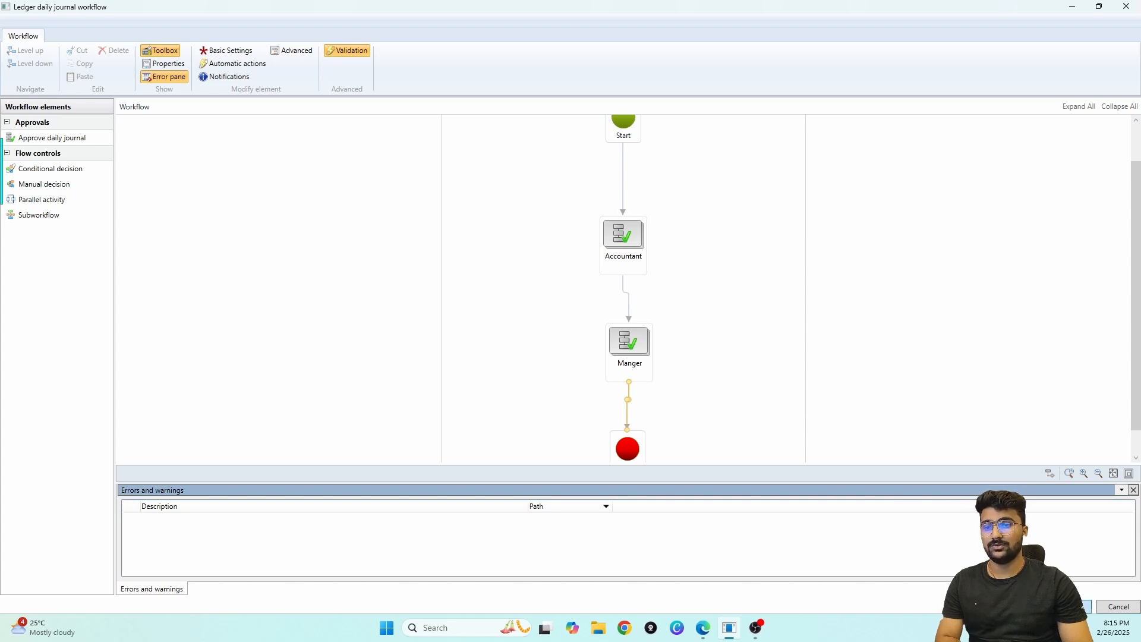
{"action": "left_click", "coordinate": [1080, 607]}
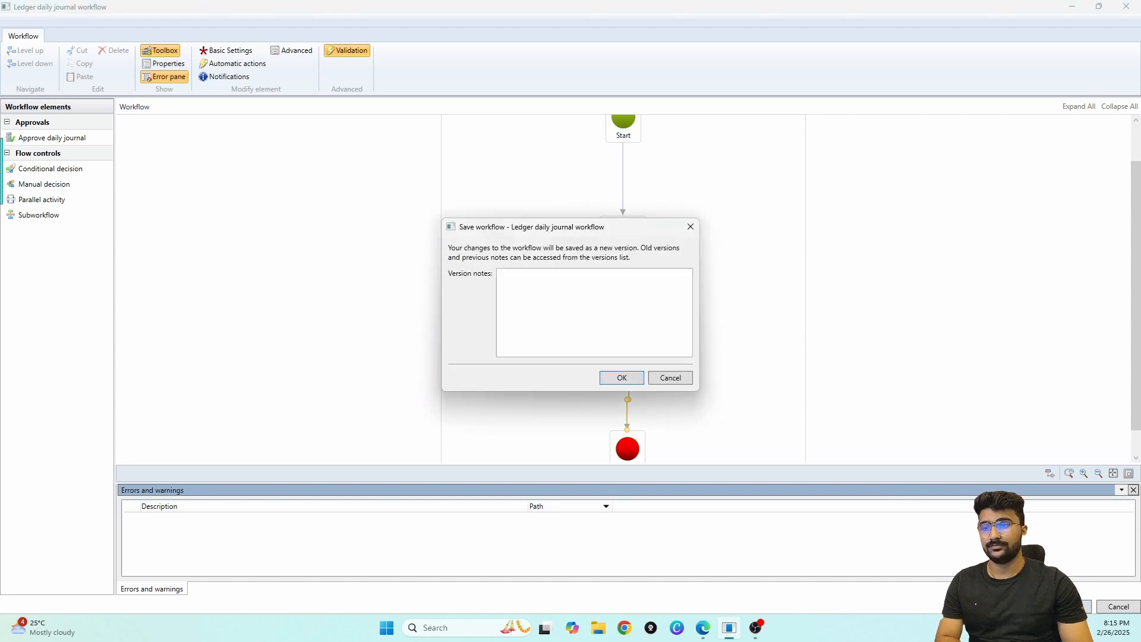
{"action": "left_click", "coordinate": [620, 379]}
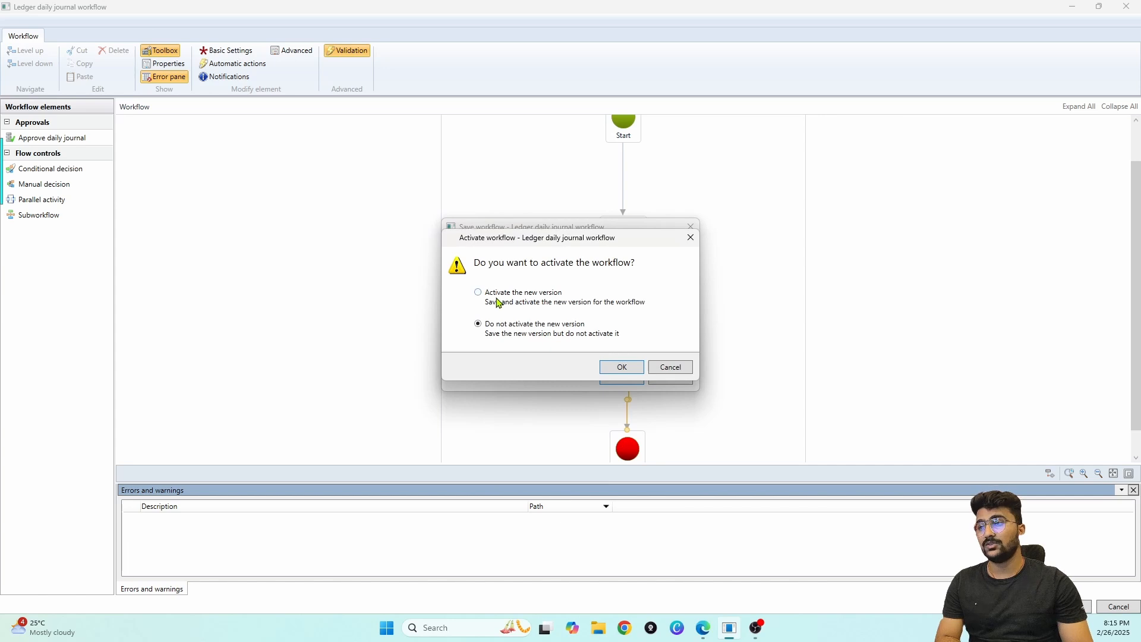
{"action": "left_click", "coordinate": [627, 374]}
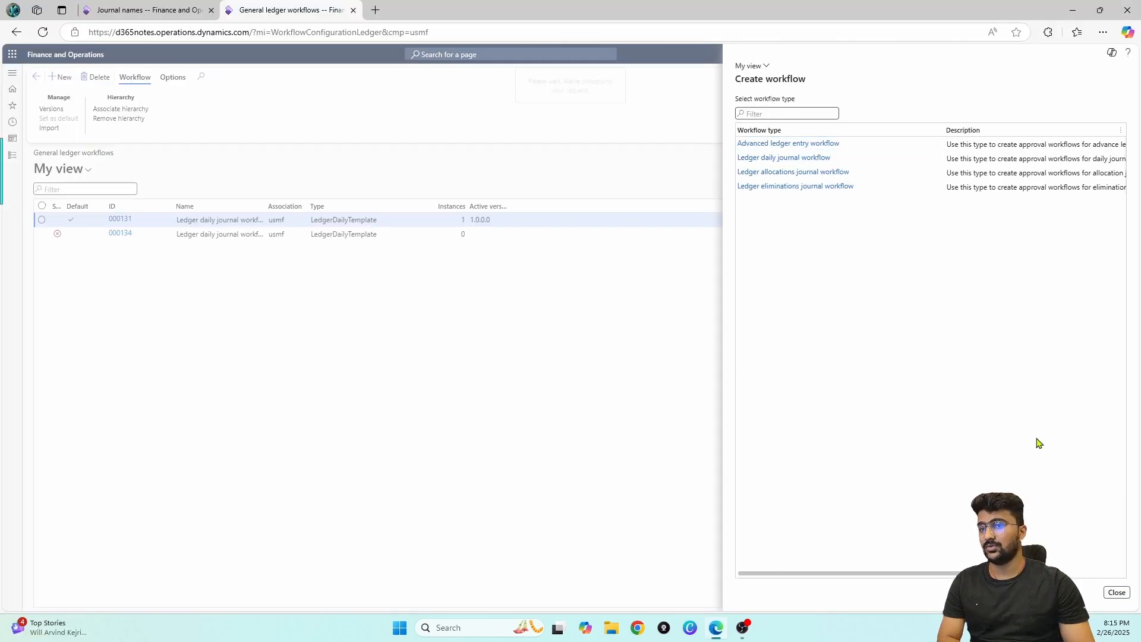
Step: Refresh the ledger workflows list and select the new workflow 000299
{"action": "left_click", "coordinate": [1118, 592]}
{"action": "left_click", "coordinate": [1087, 76]}
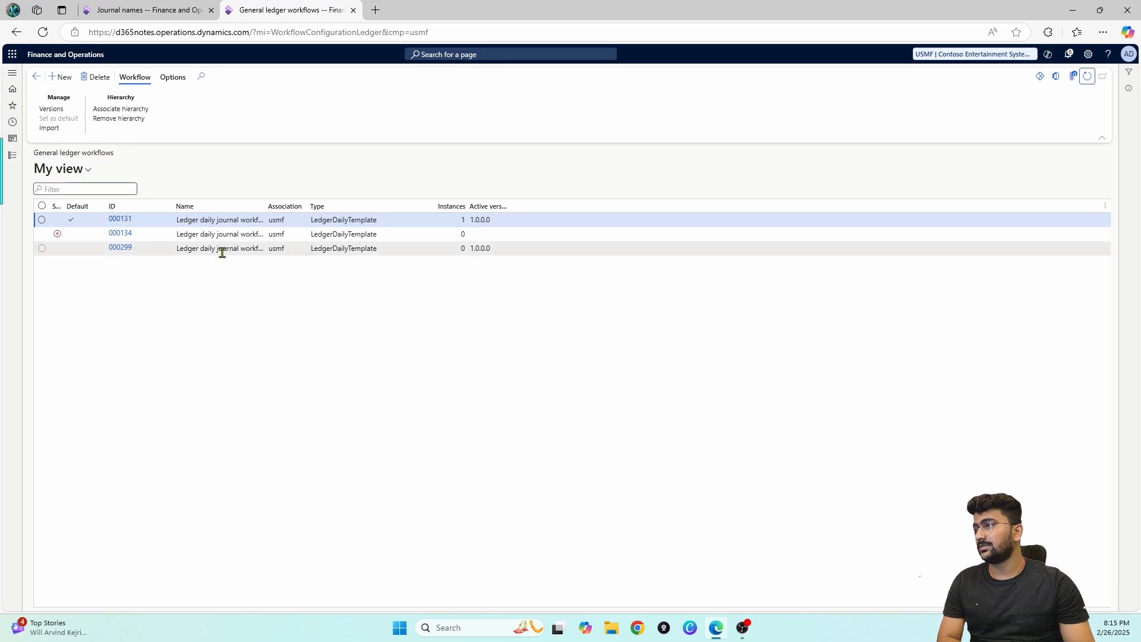
{"action": "left_click", "coordinate": [393, 248]}
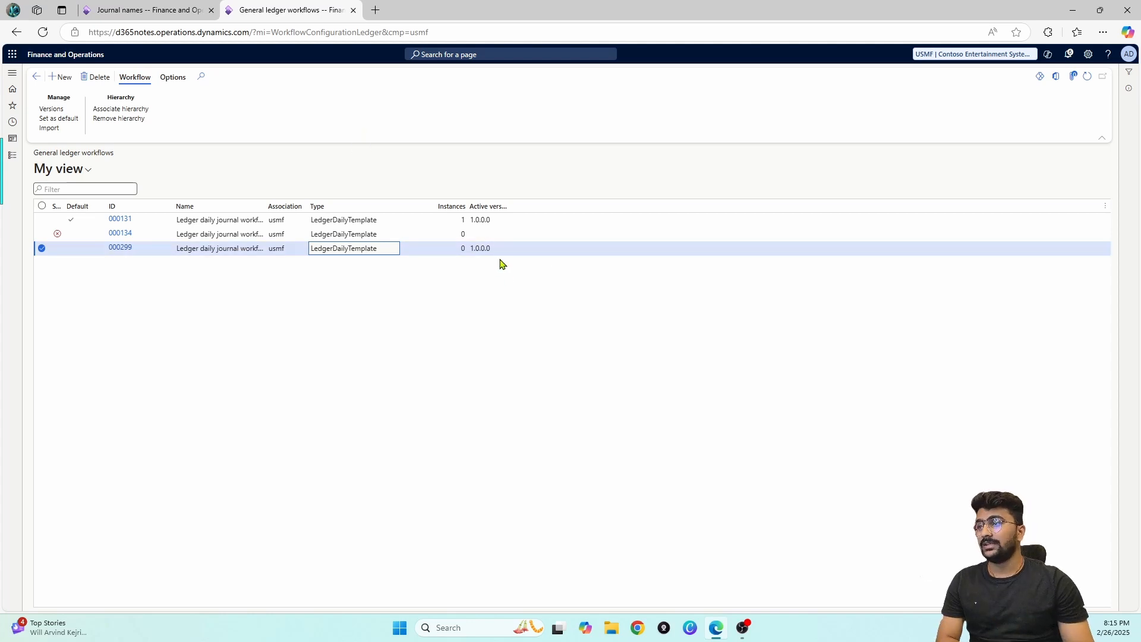
Step: Open General ledger > General journals, then return to the Journal names page
{"action": "left_click", "coordinate": [142, 10]}
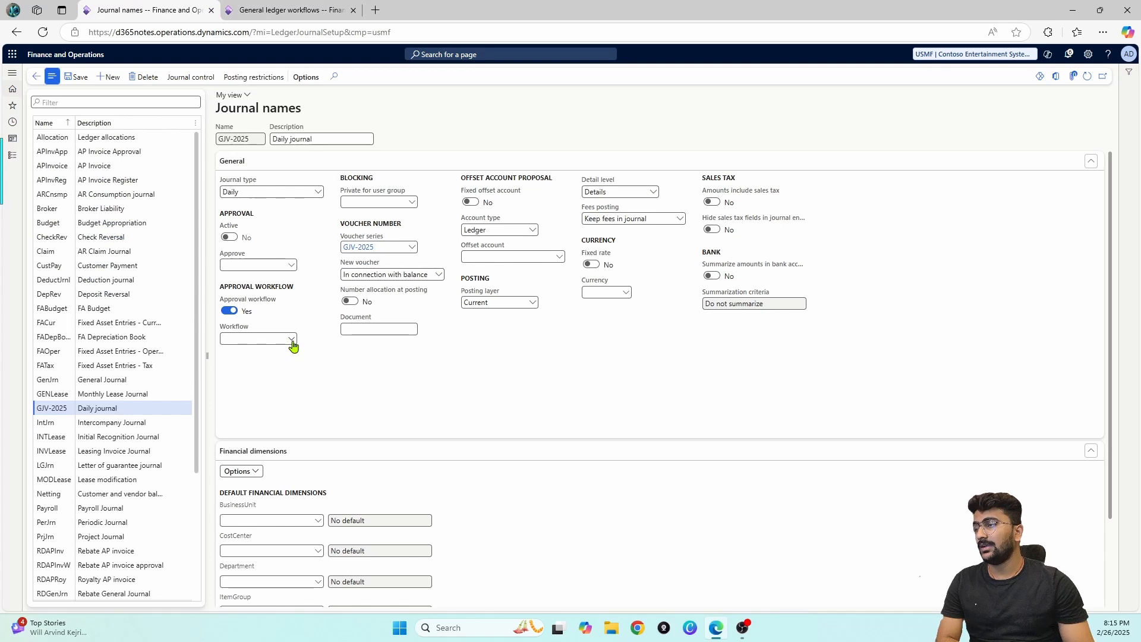
{"action": "left_click", "coordinate": [291, 10]}
{"action": "left_click", "coordinate": [16, 123]}
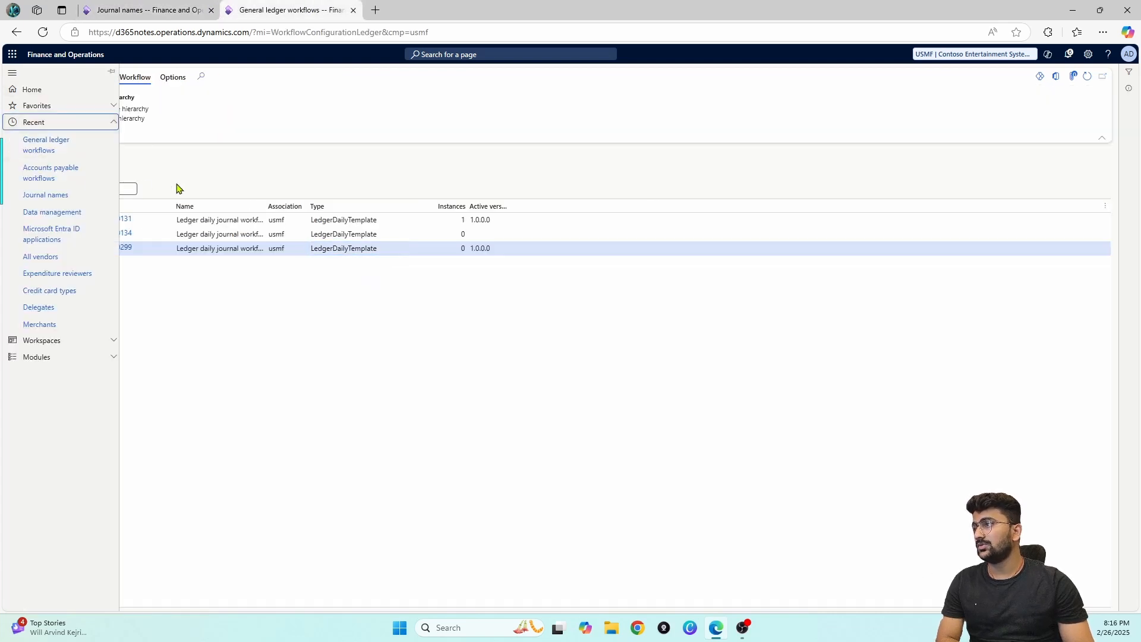
{"action": "left_click", "coordinate": [83, 359]}
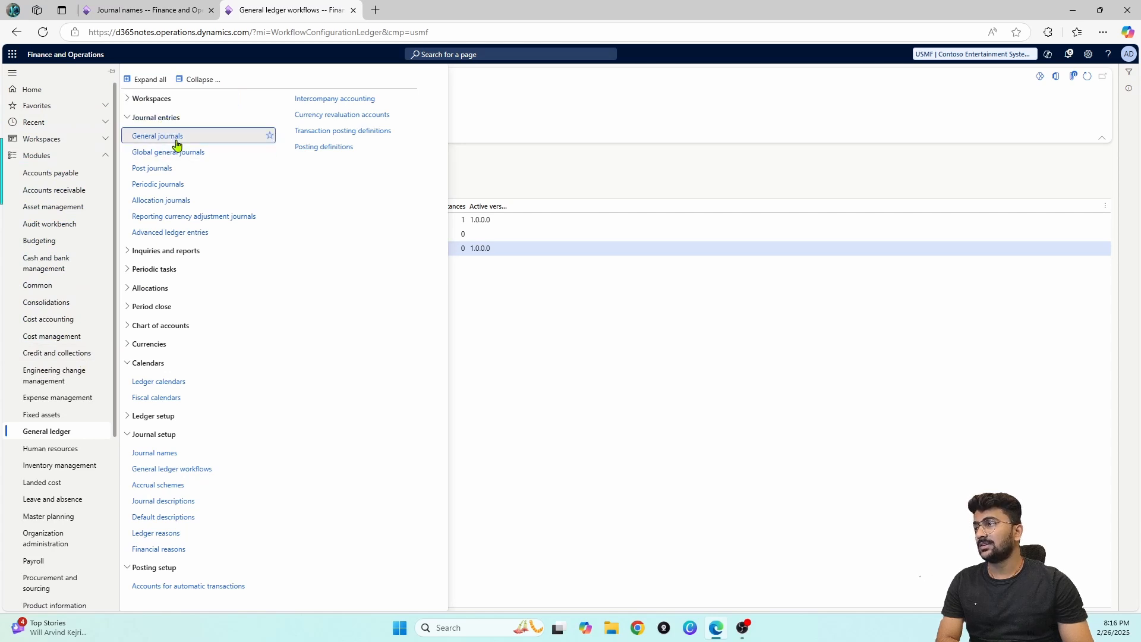
{"action": "left_click", "coordinate": [134, 138]}
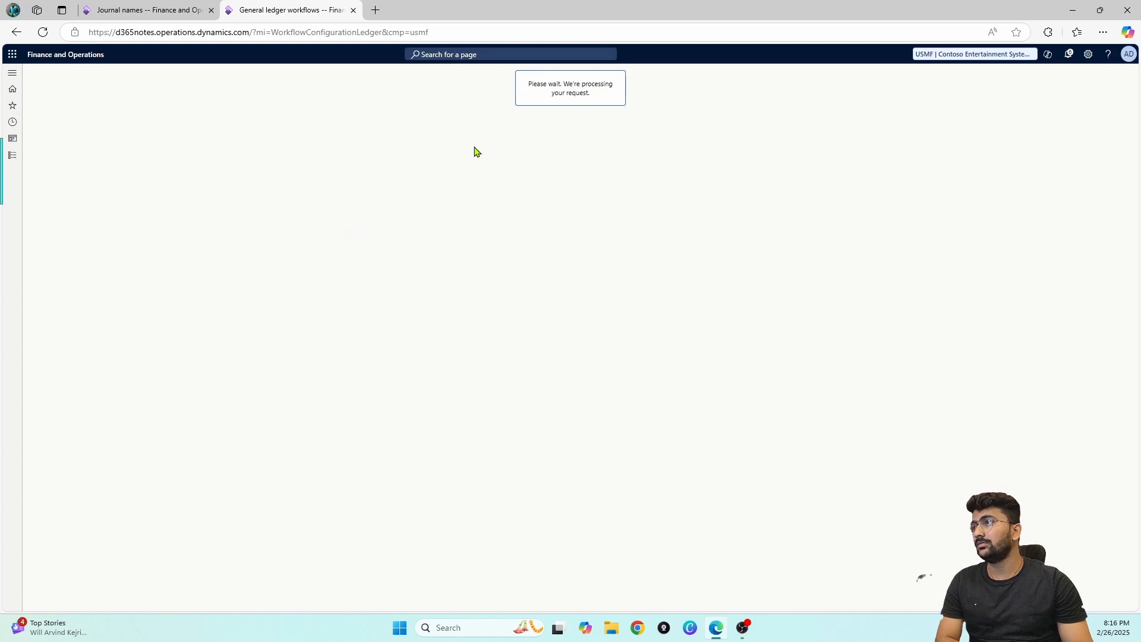
{"action": "left_click", "coordinate": [180, 7]}
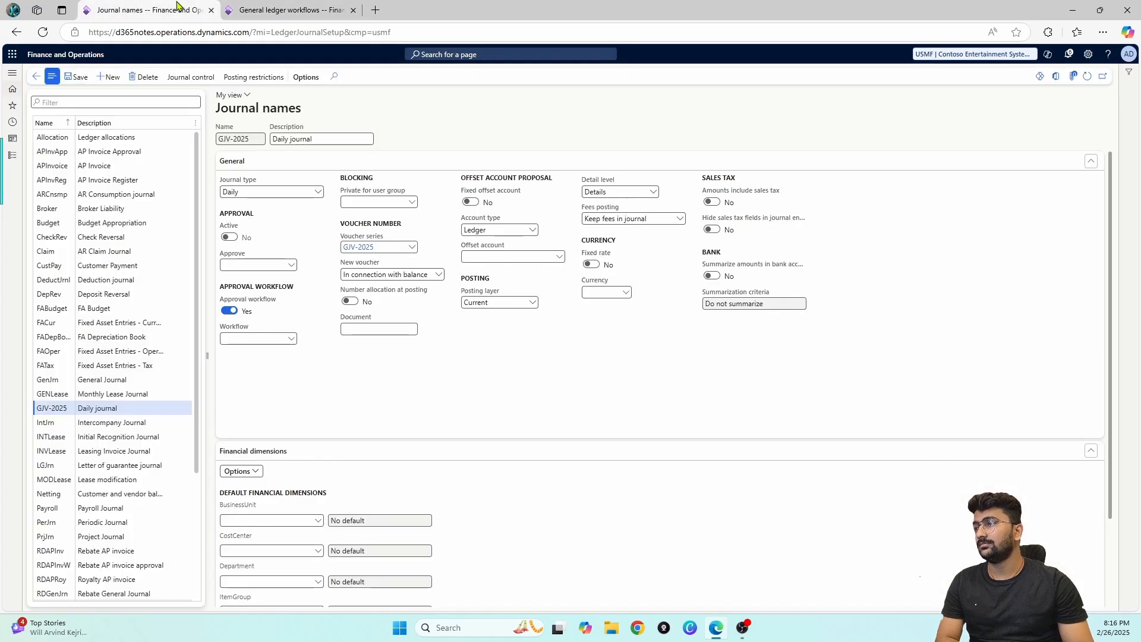
Step: Set Approval workflow to No for the GJV-2025 journal name
{"action": "left_click", "coordinate": [232, 311]}
{"action": "left_click", "coordinate": [76, 77]}
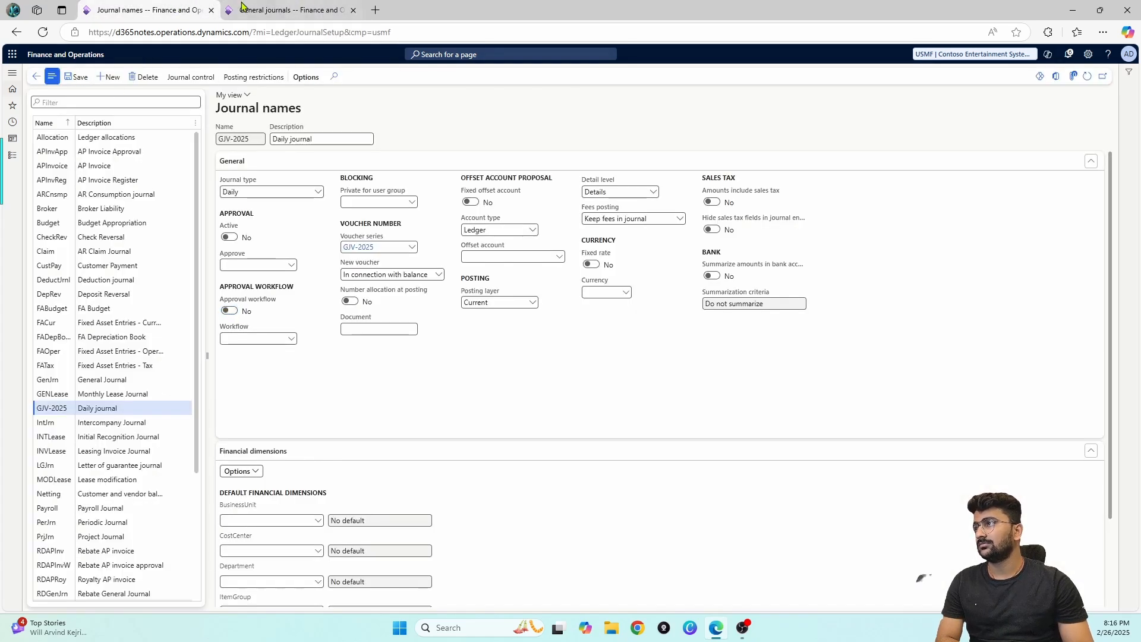
{"action": "left_click", "coordinate": [262, 8]}
{"action": "left_click", "coordinate": [158, 9]}
Step: Create general journal 00642 using the GJV-2025 Daily journal name
{"action": "left_click", "coordinate": [301, 8]}
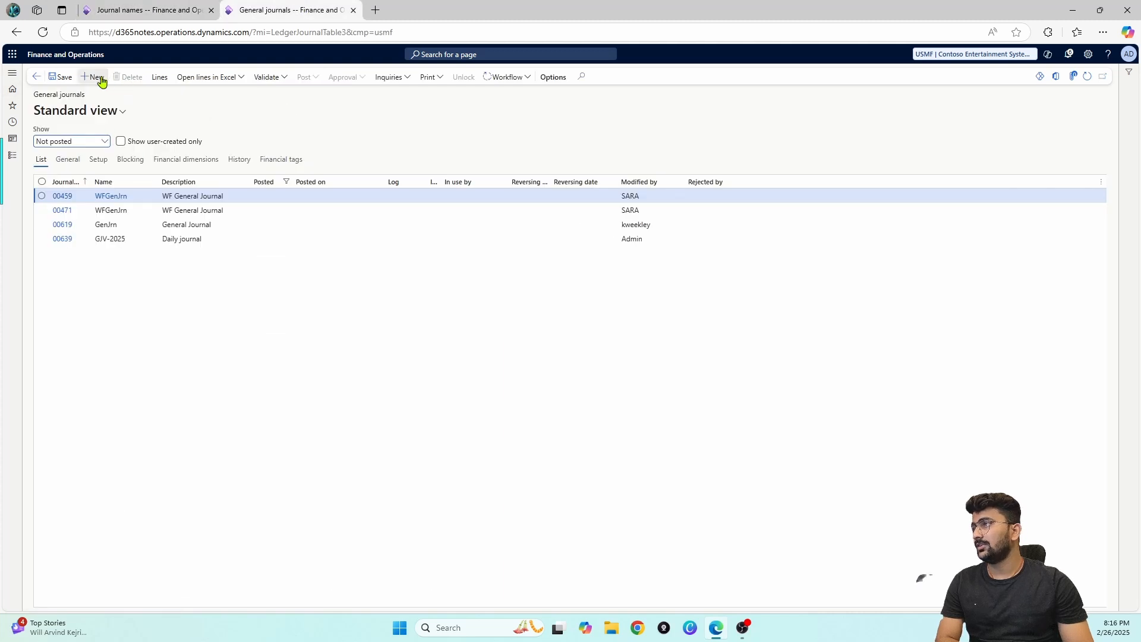
{"action": "left_click", "coordinate": [167, 196]}
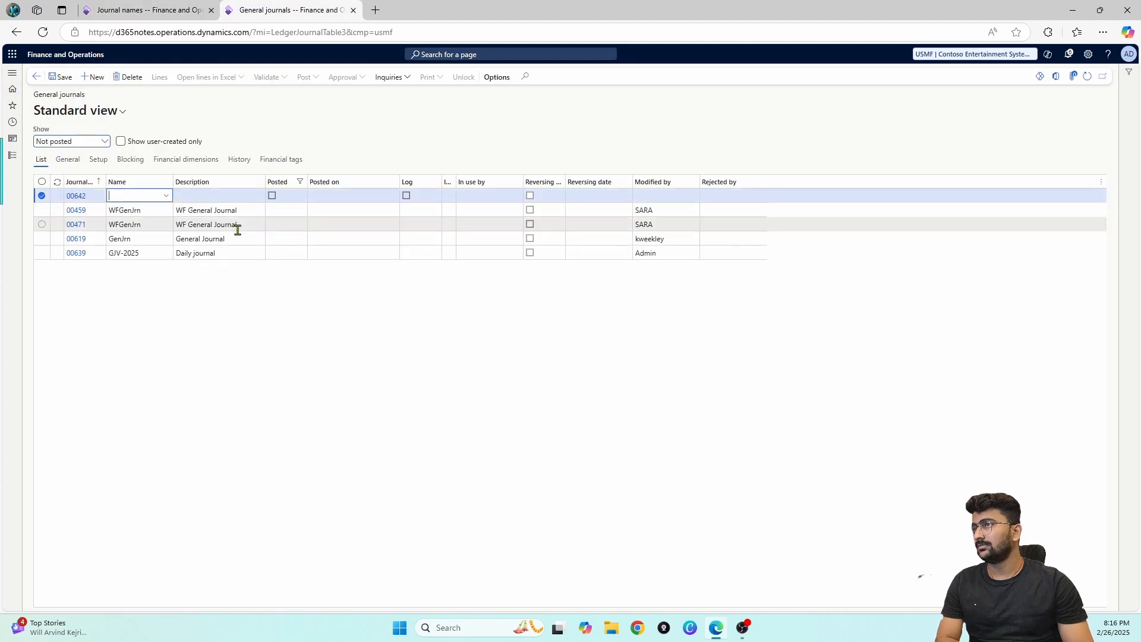
{"action": "left_click", "coordinate": [153, 280]}
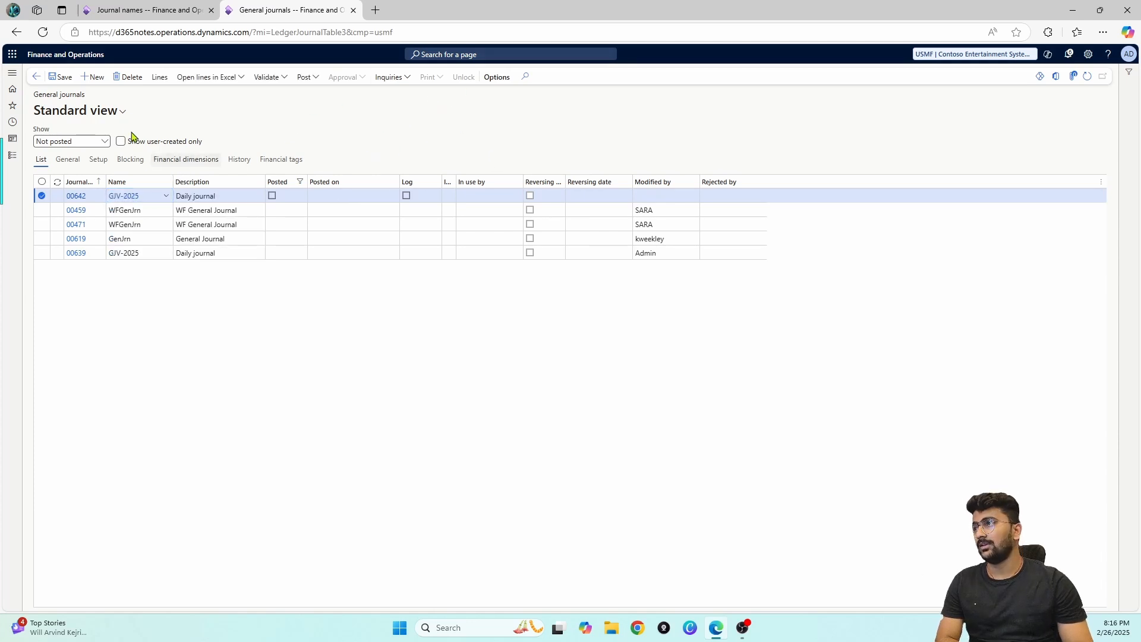
{"action": "left_click", "coordinate": [110, 9]}
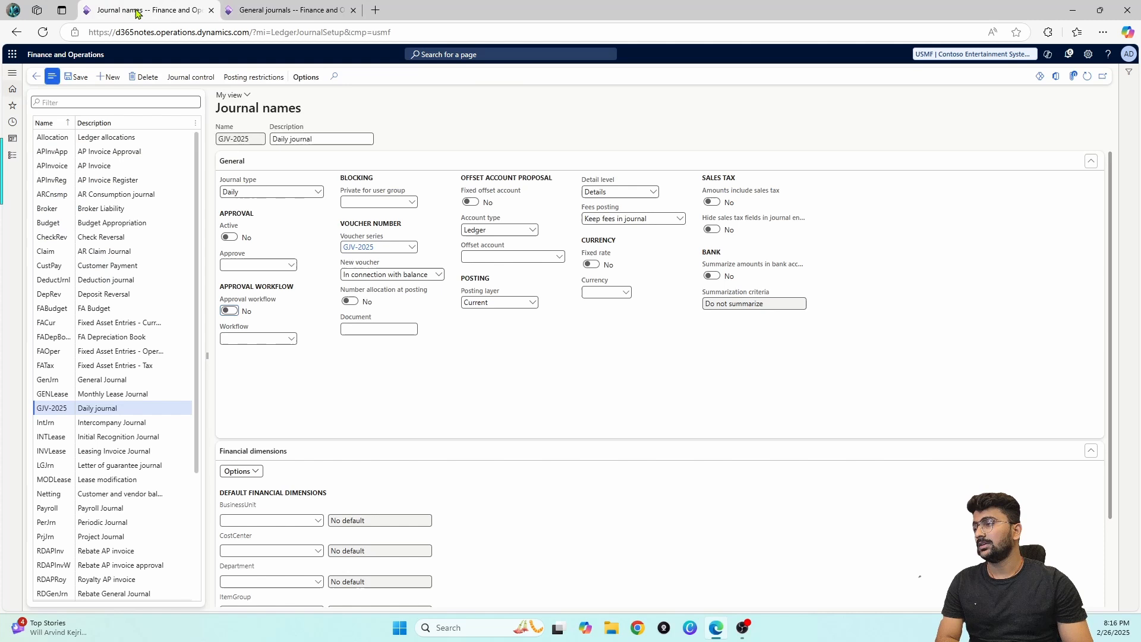
Step: Turn approval workflow on for GJV-2025, assign workflow 000299, and confirm saving
{"action": "left_click", "coordinate": [231, 312]}
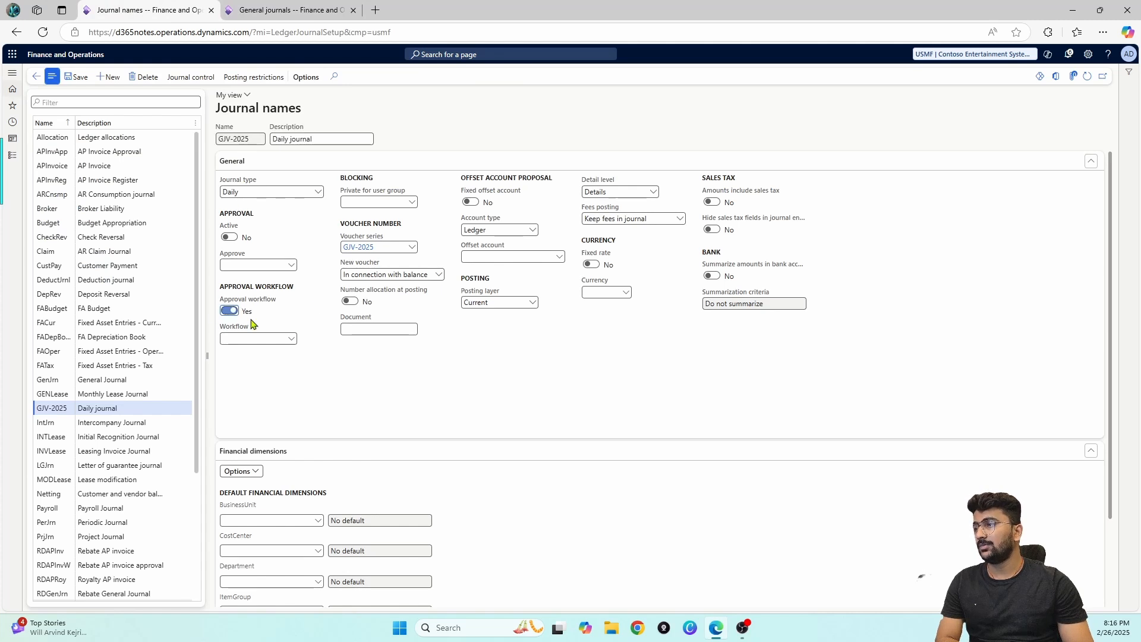
{"action": "left_click", "coordinate": [292, 339]}
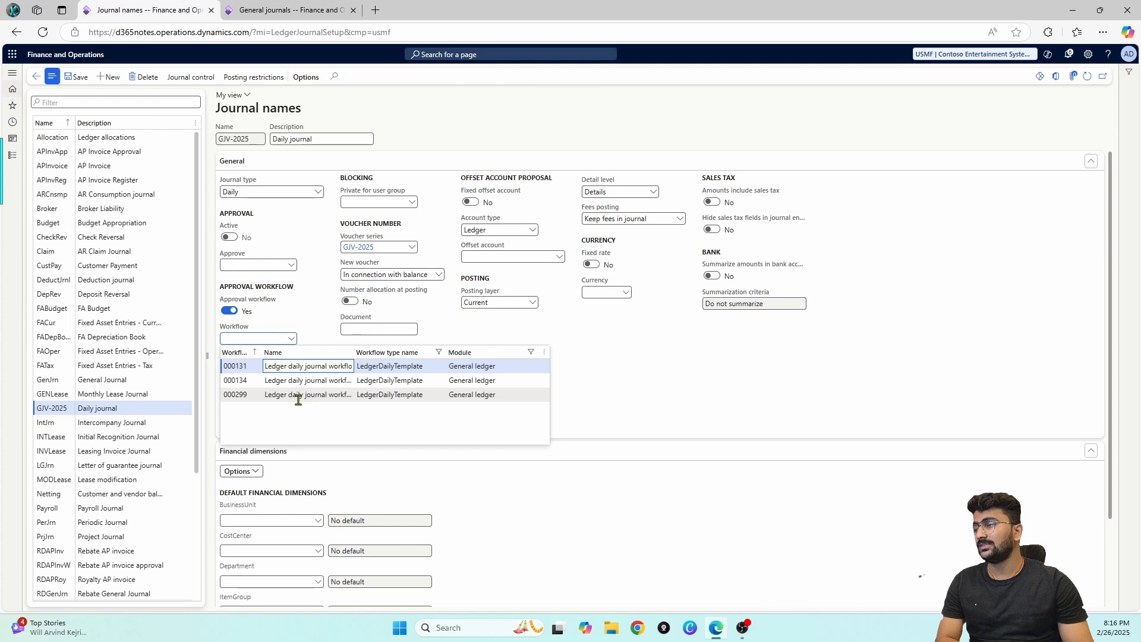
{"action": "left_click", "coordinate": [299, 396]}
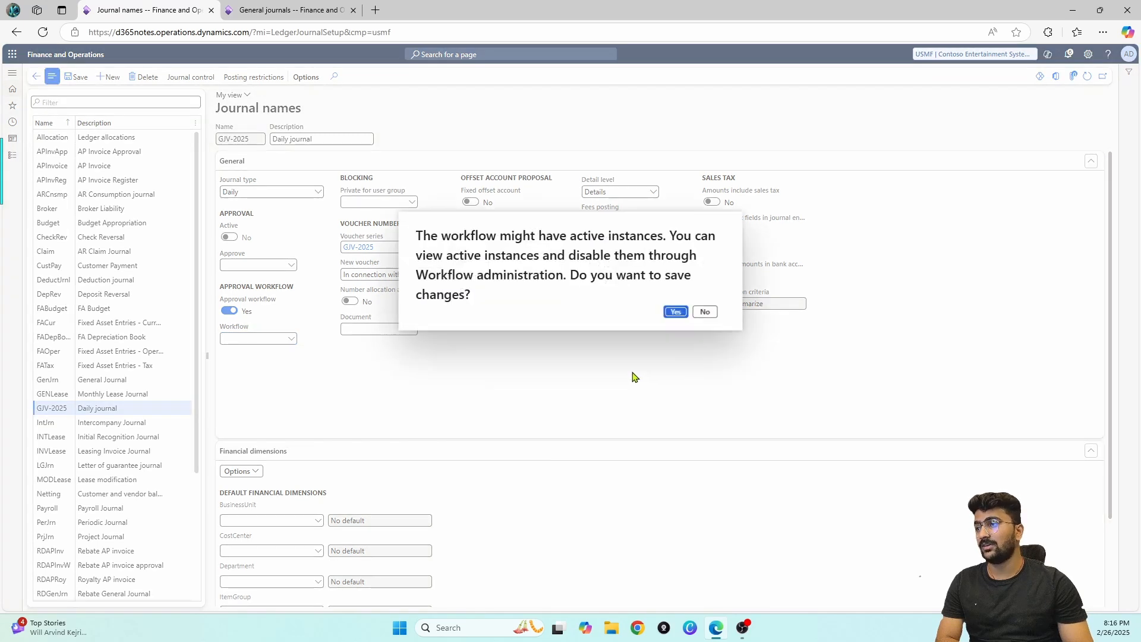
{"action": "left_click_drag", "start_coordinate": [413, 238], "coordinate": [476, 238]}
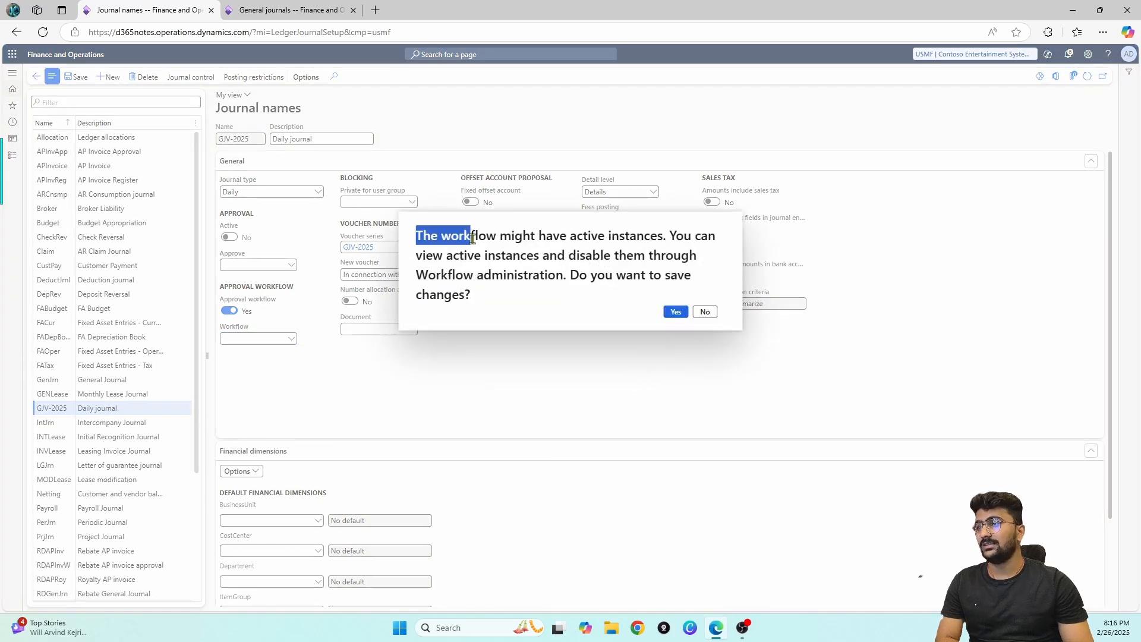
{"action": "left_click", "coordinate": [554, 248]}
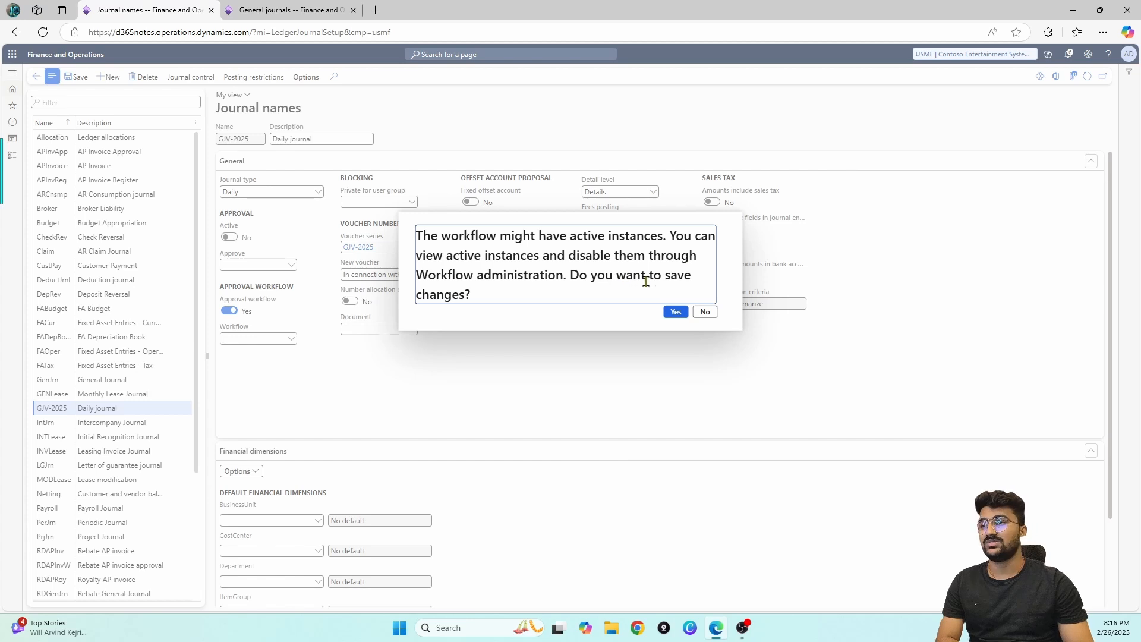
{"action": "left_click", "coordinate": [677, 312]}
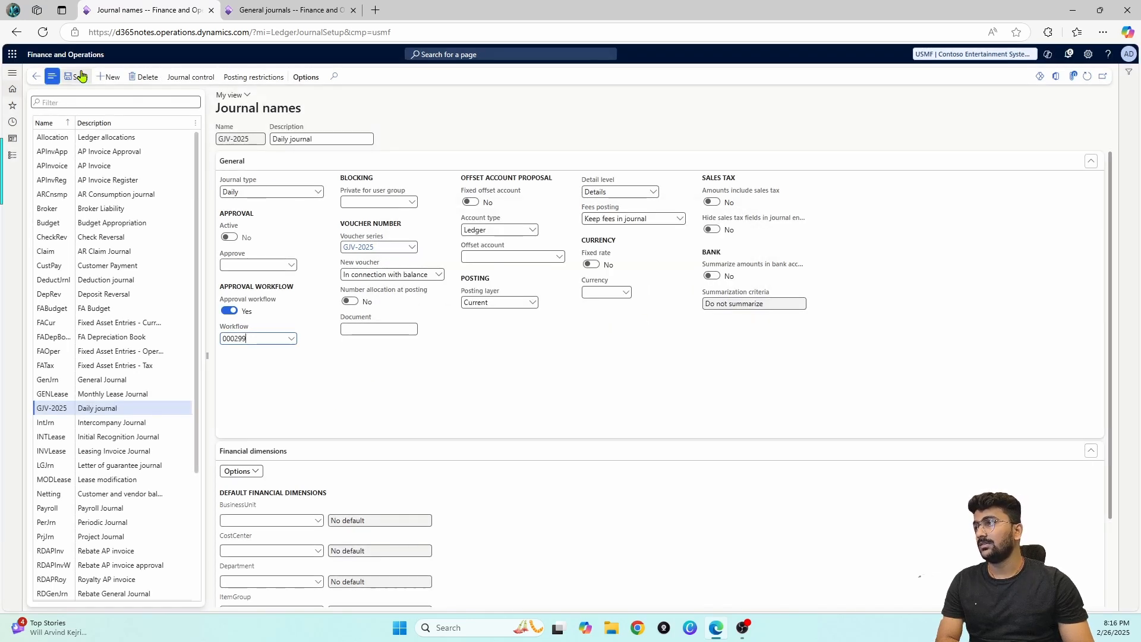